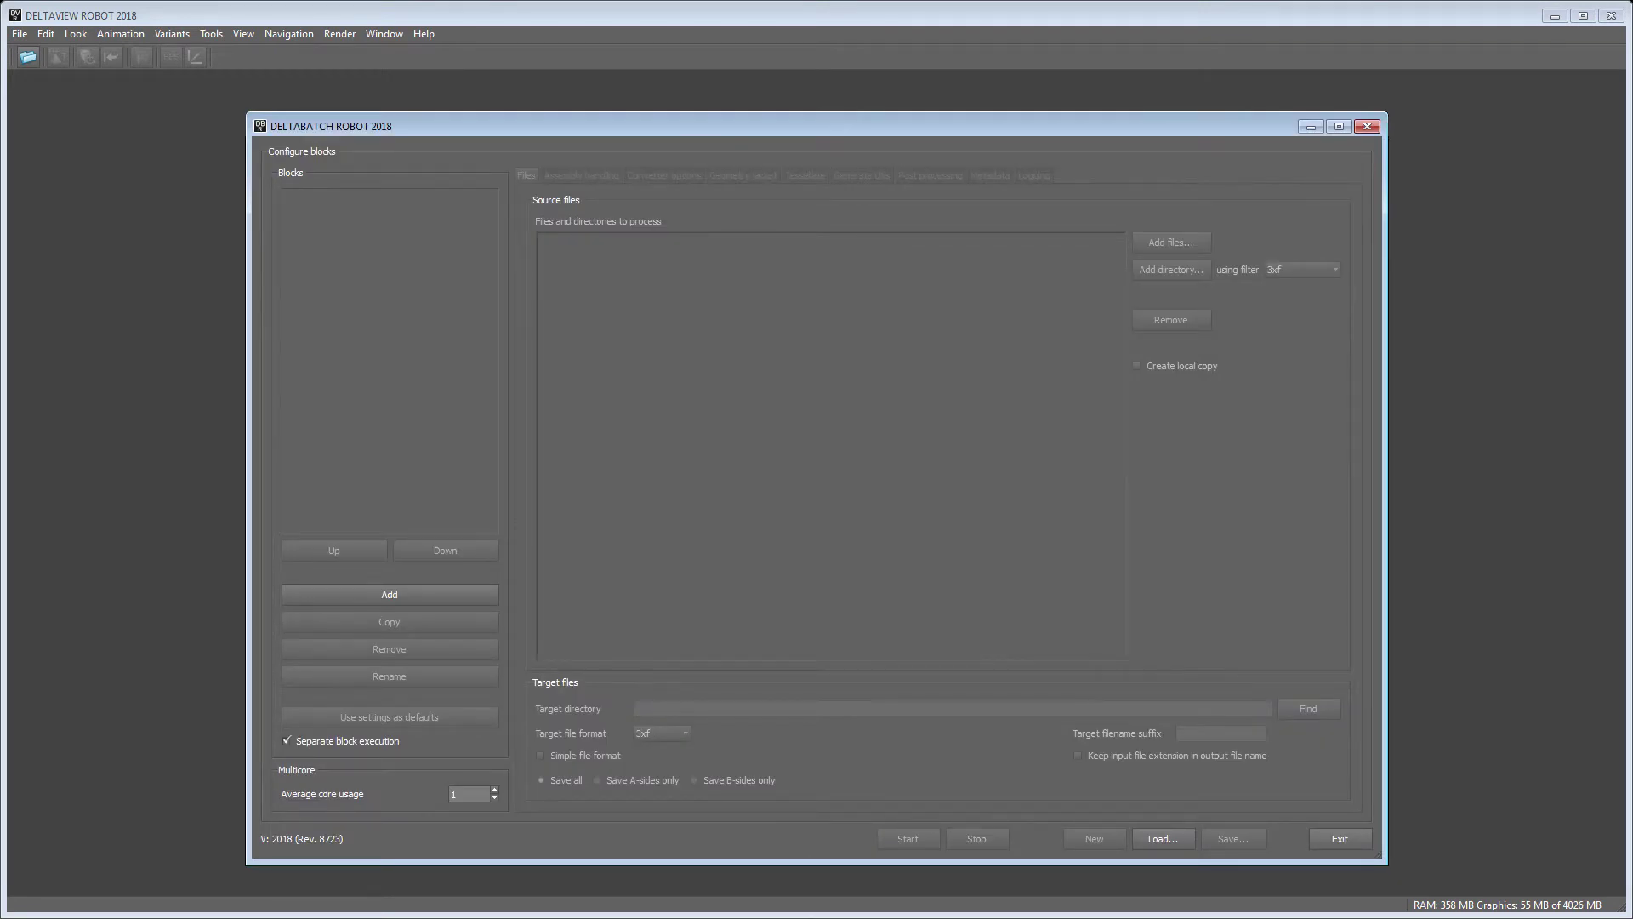
Step: Skip loading a saved configuration and add a conversion block named NEW BLOCK
{"action": "left_click", "coordinate": [1163, 838]}
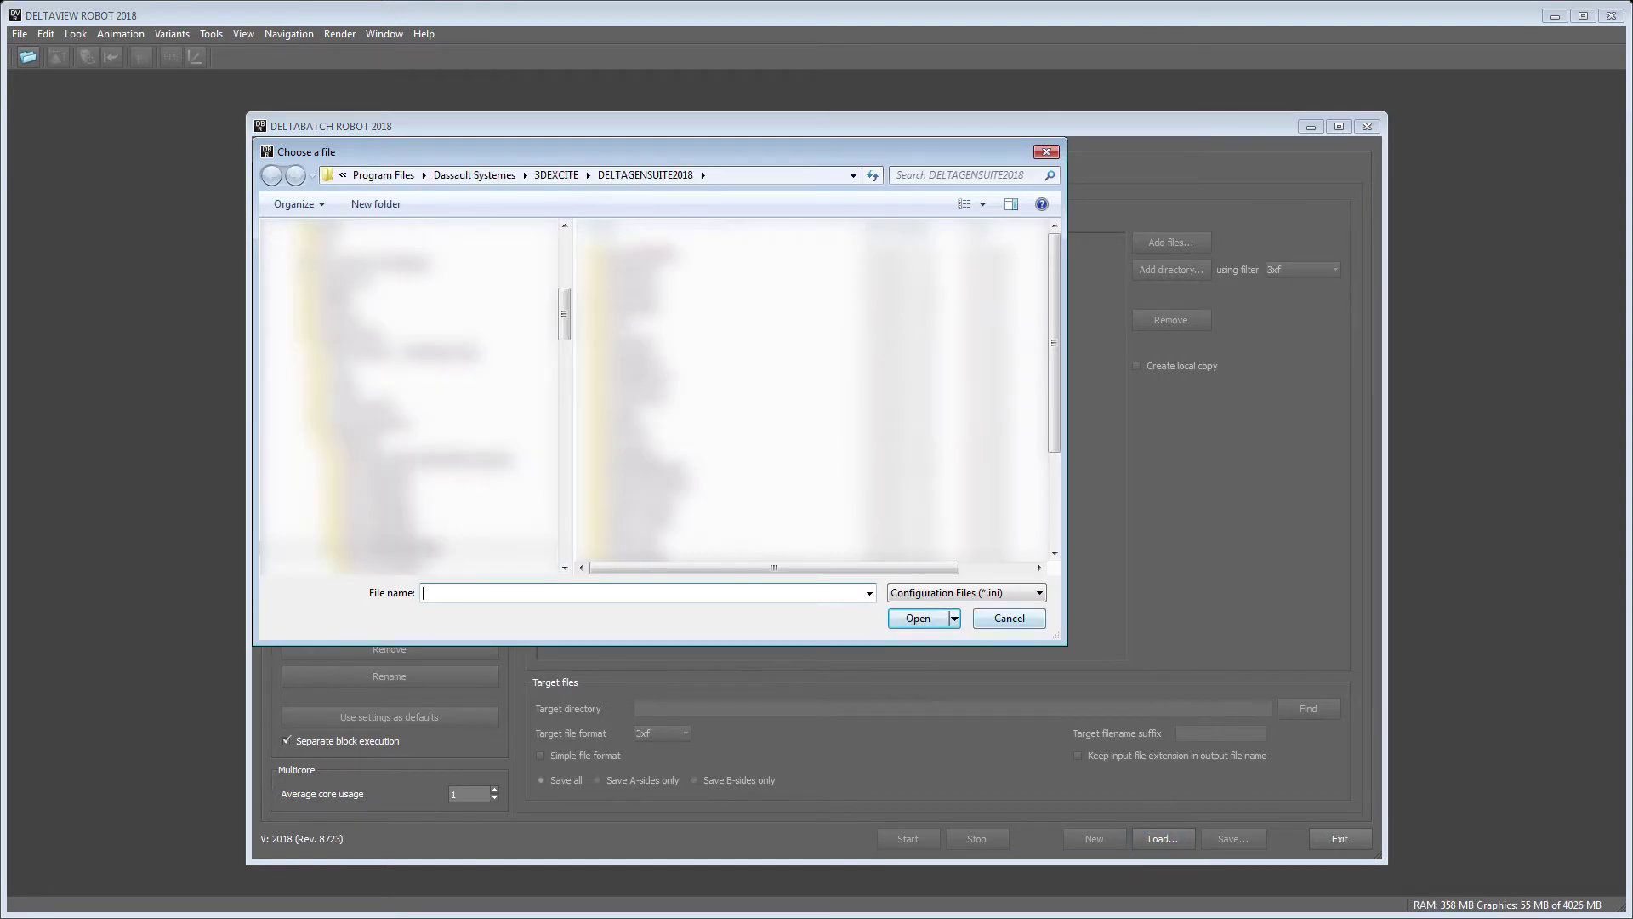
{"action": "left_click", "coordinate": [1006, 614]}
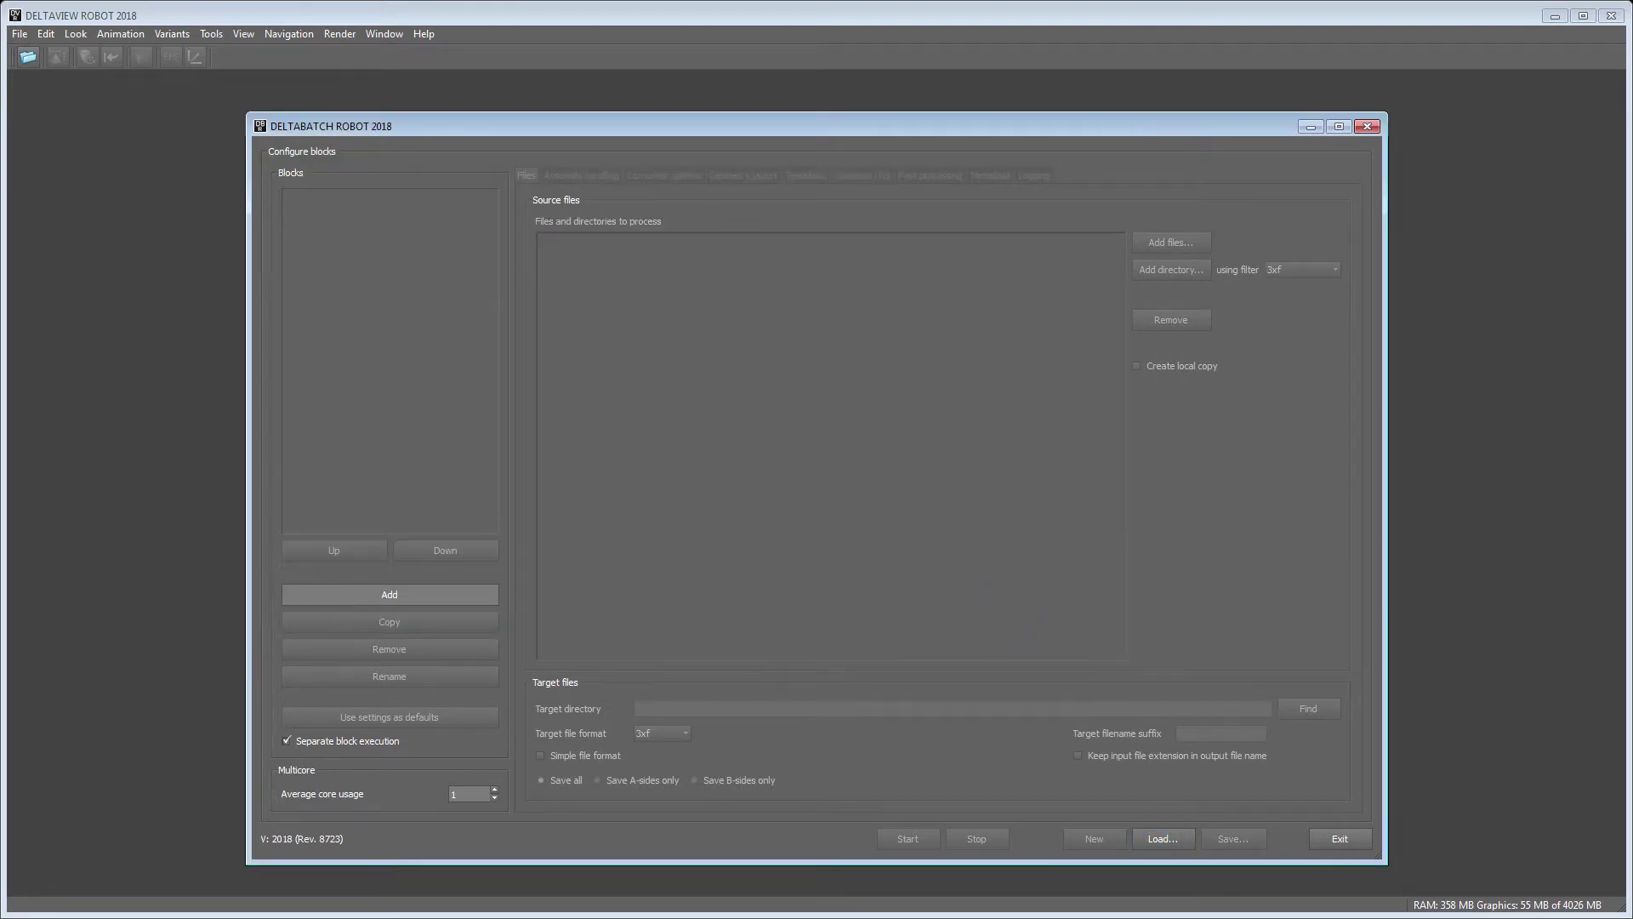
{"action": "left_click", "coordinate": [475, 591]}
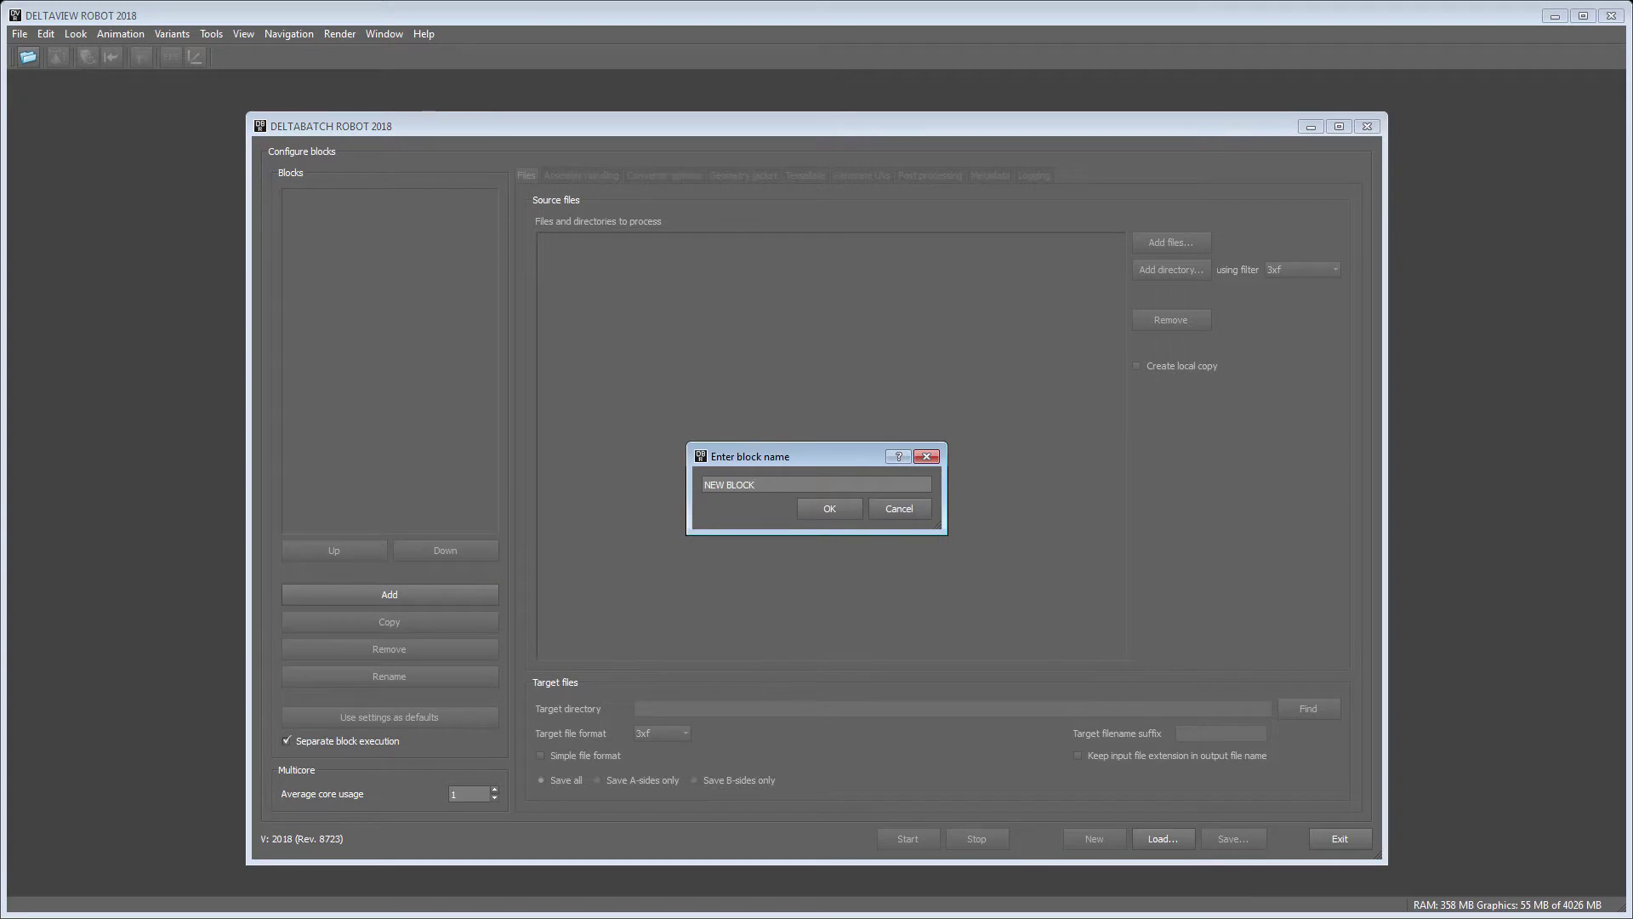
{"action": "left_click", "coordinate": [806, 508]}
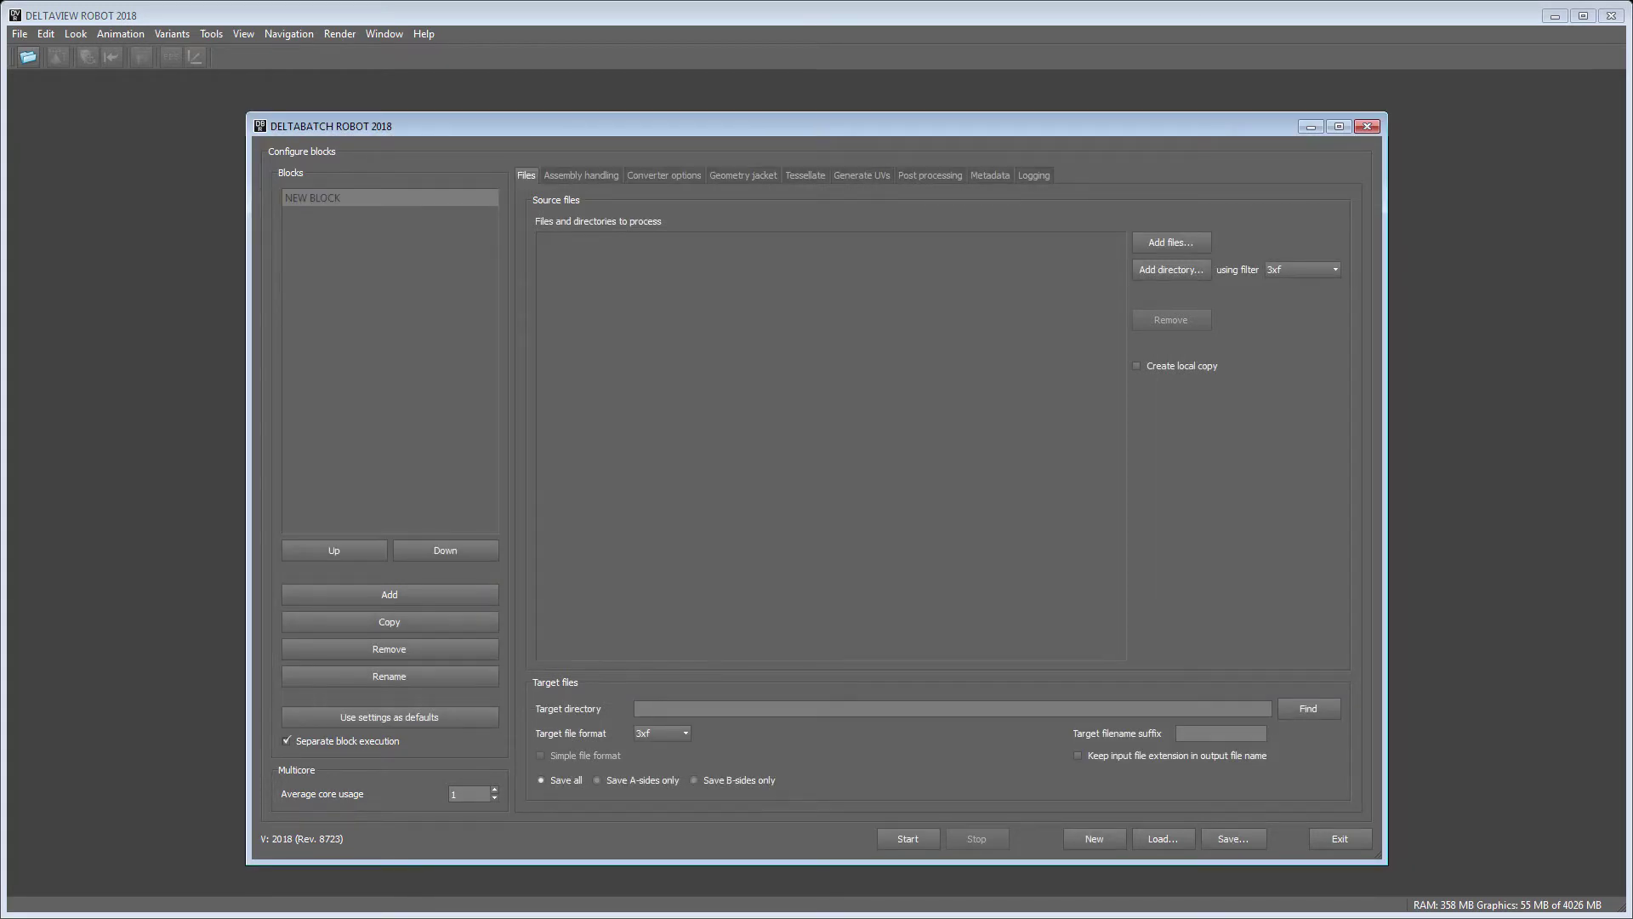
Step: Set the average core usage to 2 after checking available CPU cores in Task Manager
{"action": "left_click", "coordinate": [464, 793]}
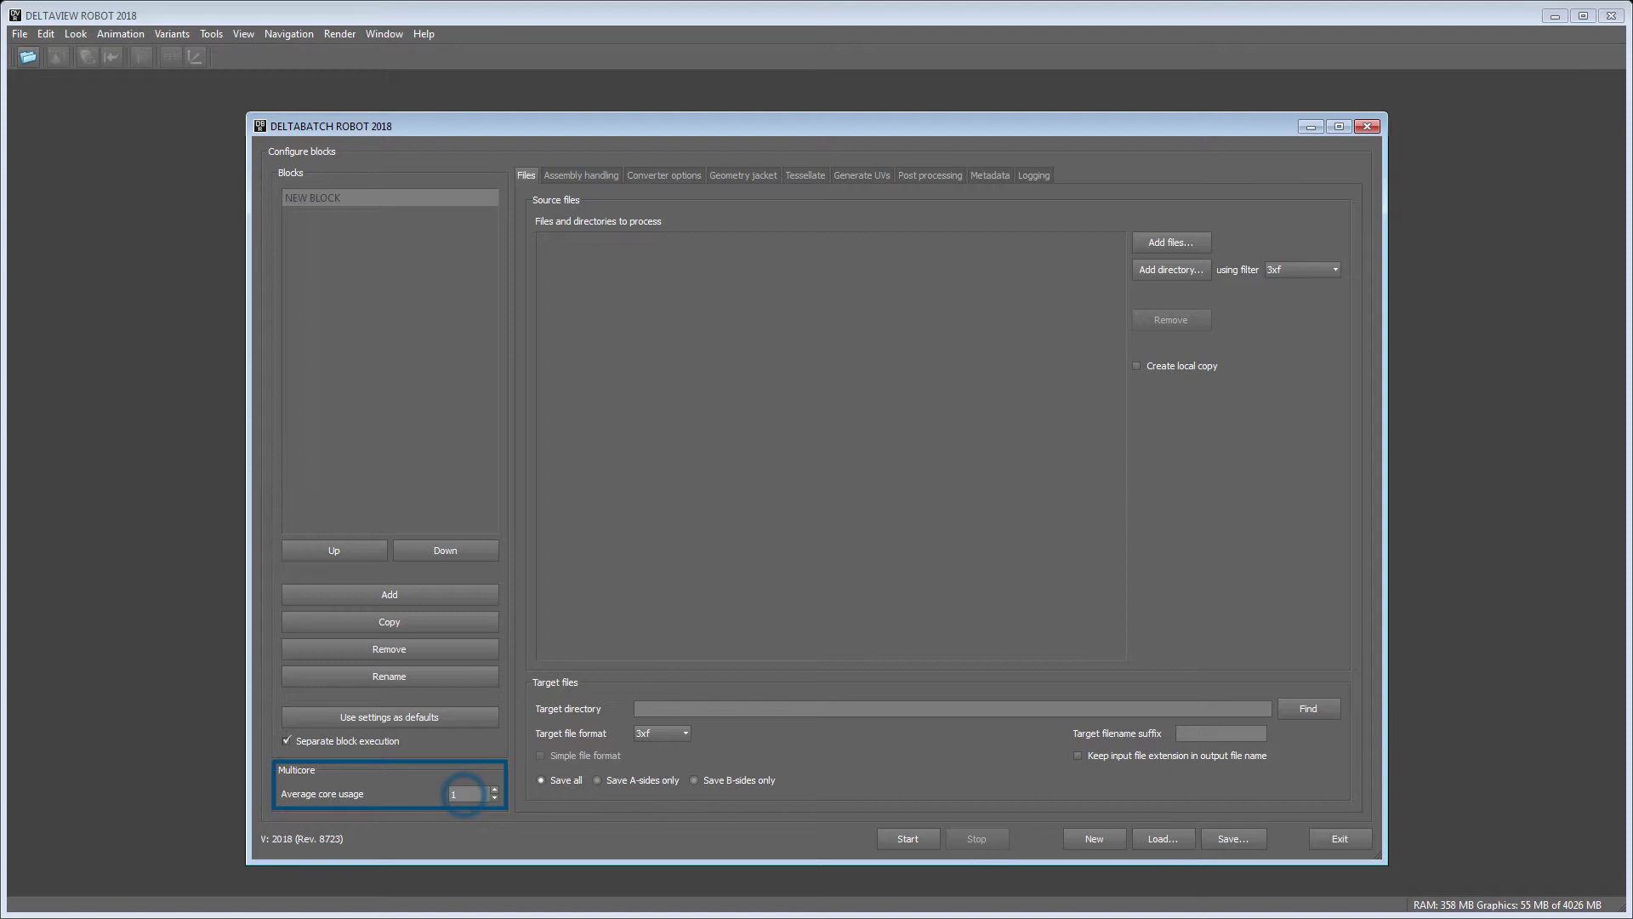
{"action": "key", "text": "BackSpace"}
{"action": "type", "text": "24"}
{"action": "key", "text": "ctrl+shift+Escape"}
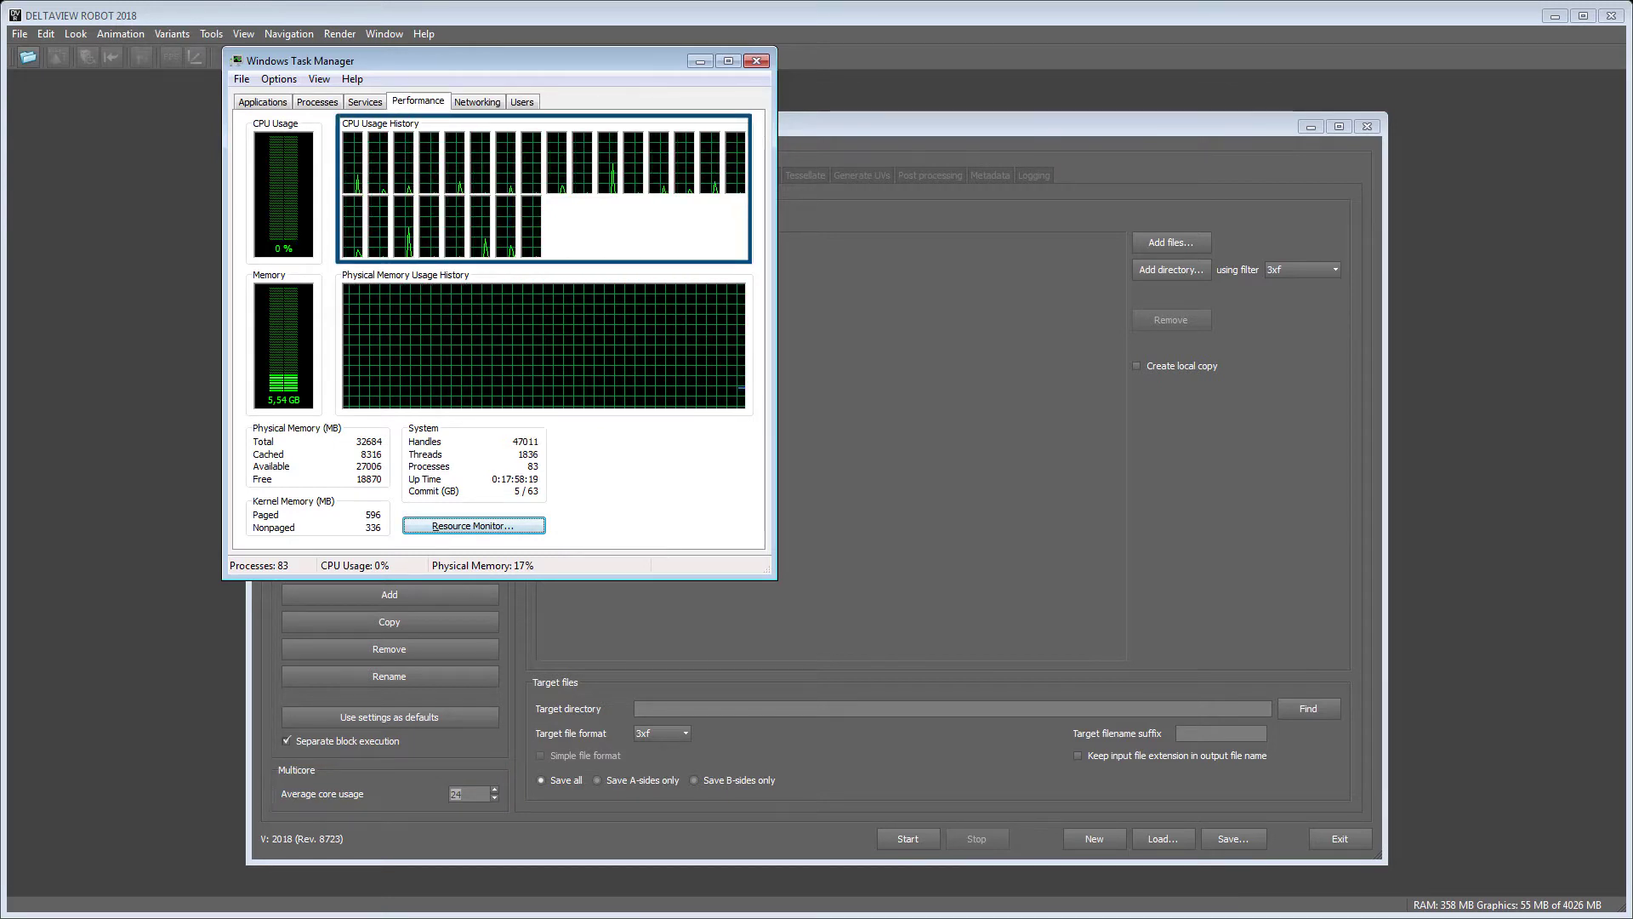
{"action": "left_click", "coordinate": [763, 57]}
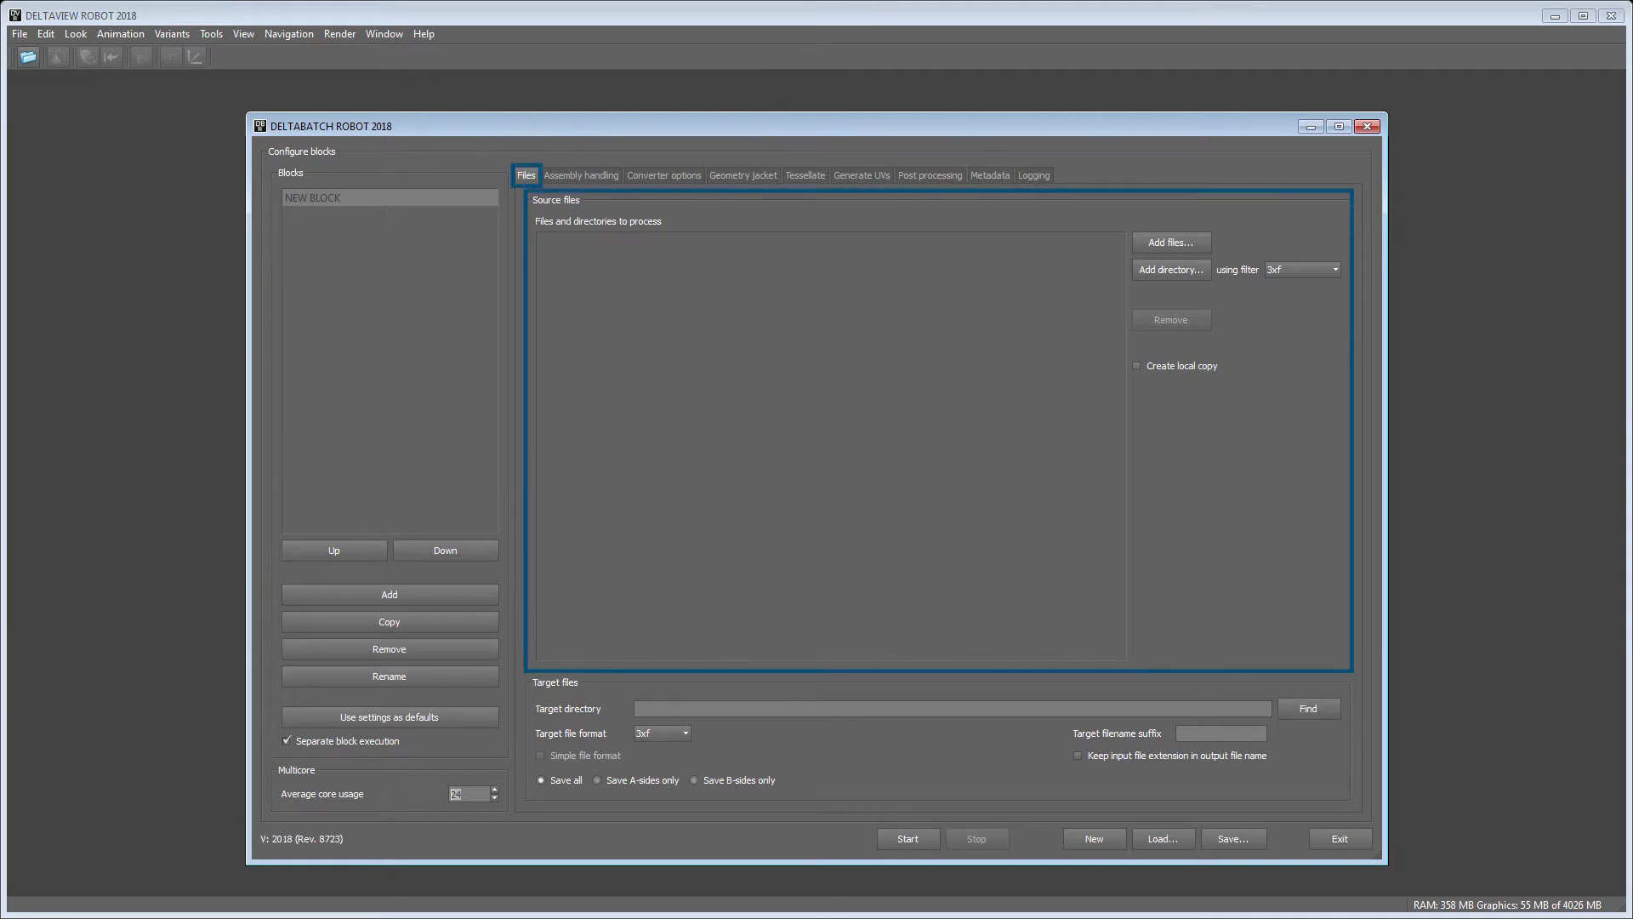
Step: Add the 60-12 TBH CATIA V5 product from SeedHawk_ORIGINAL_CAD_DATA_CATIA_V5 as a source file
{"action": "left_click", "coordinate": [1171, 242]}
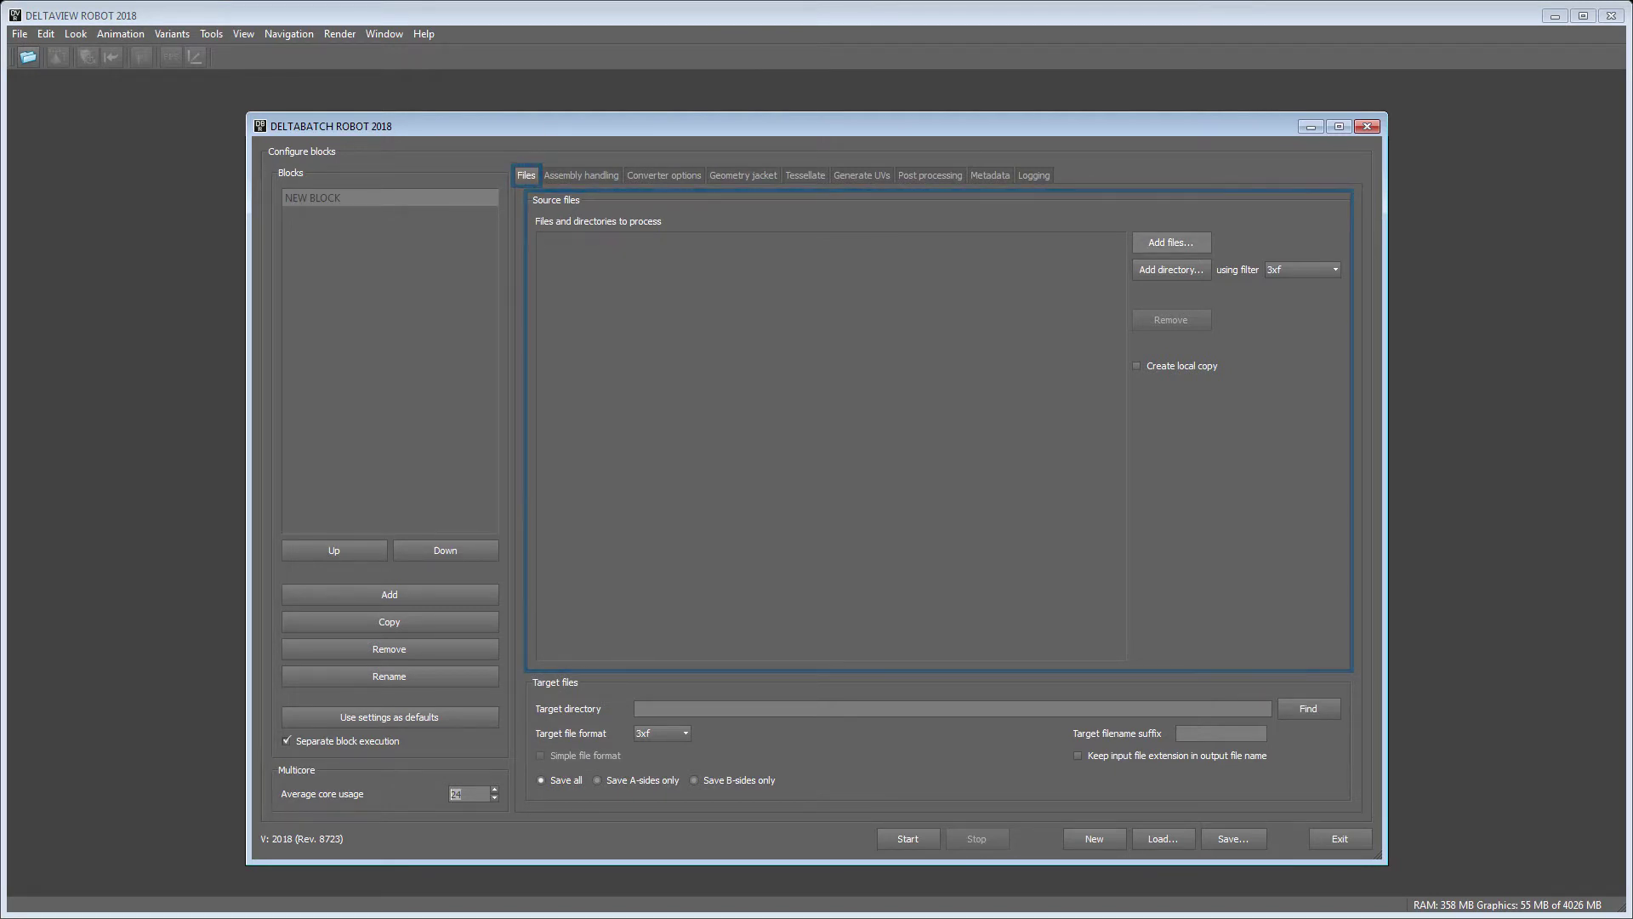
{"action": "left_click", "coordinate": [644, 272]}
{"action": "double_click", "coordinate": [643, 252]}
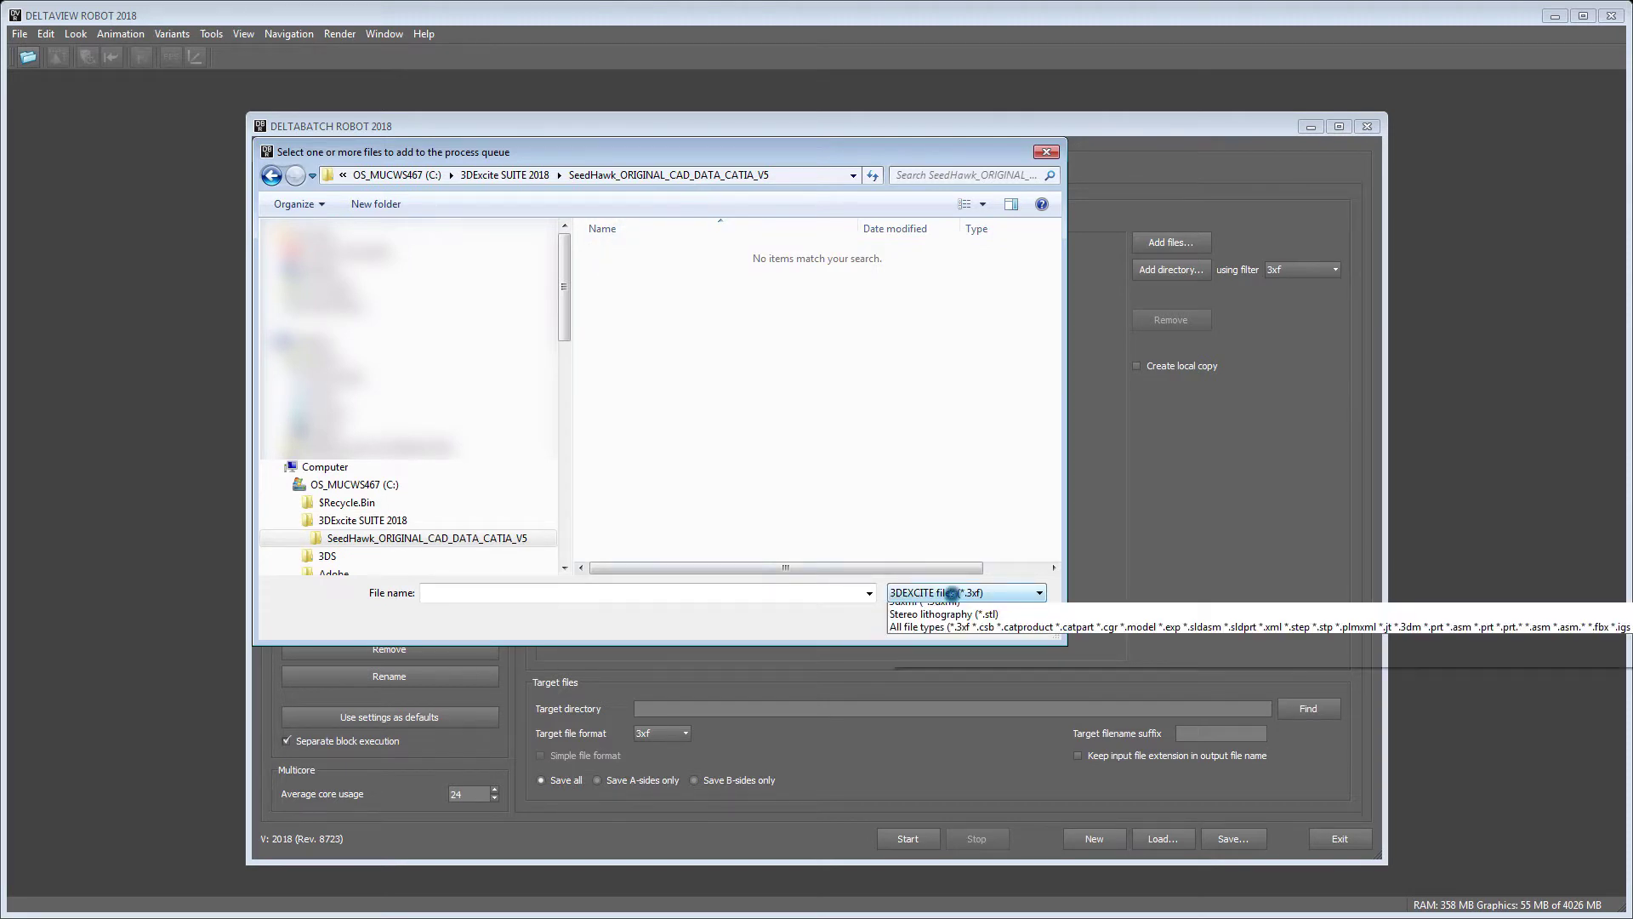
{"action": "left_click", "coordinate": [945, 592]}
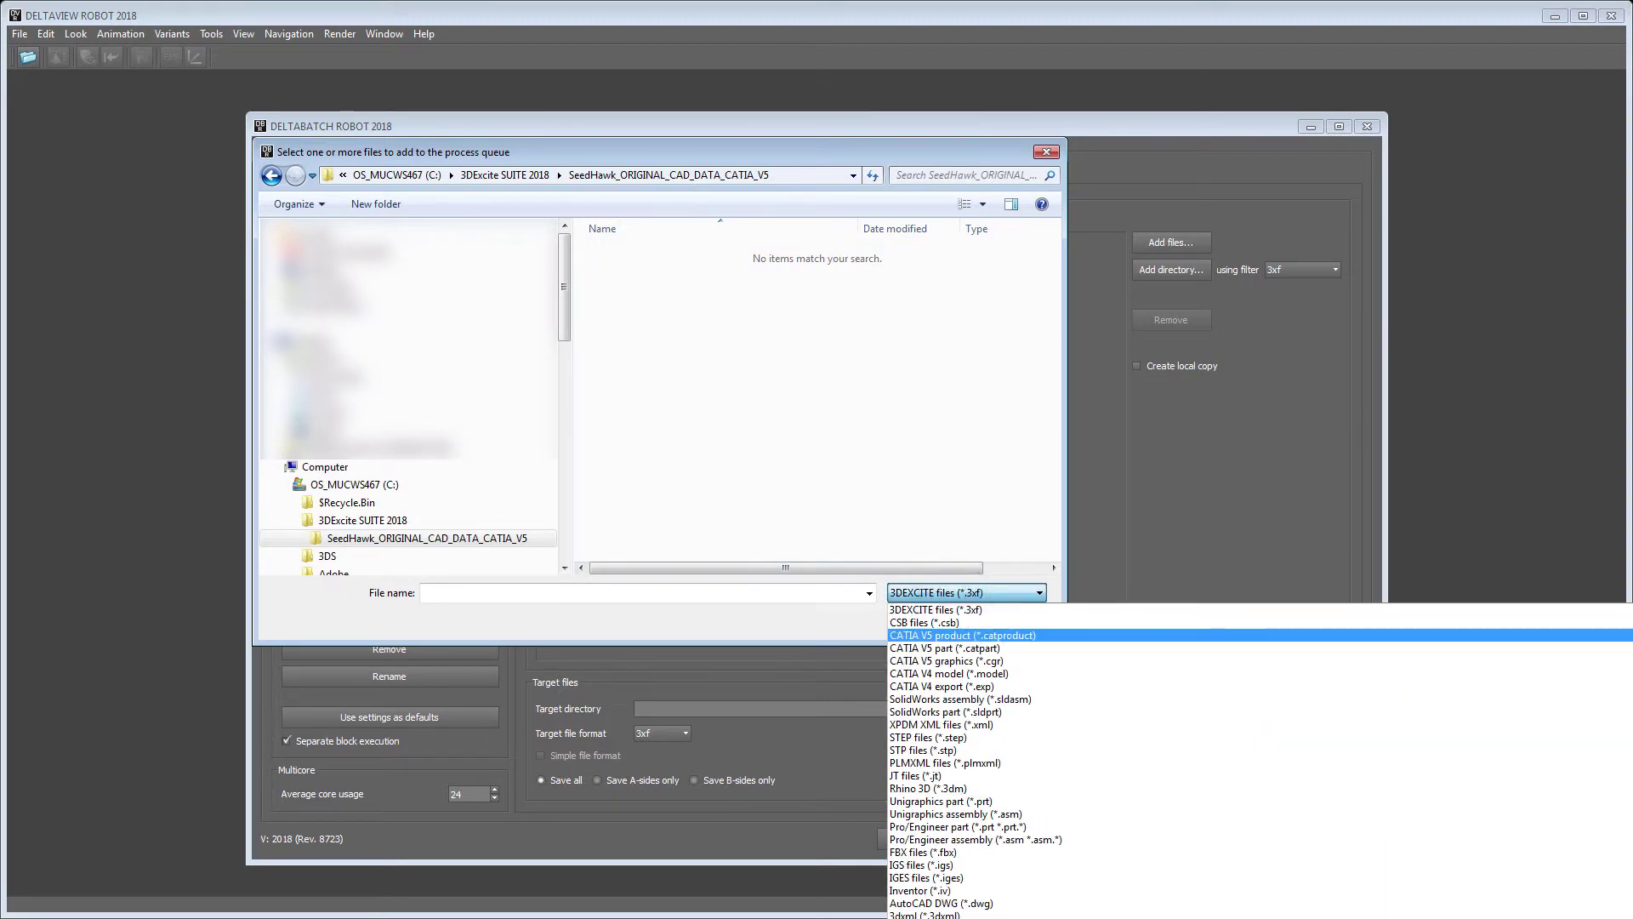
{"action": "left_click", "coordinate": [957, 635]}
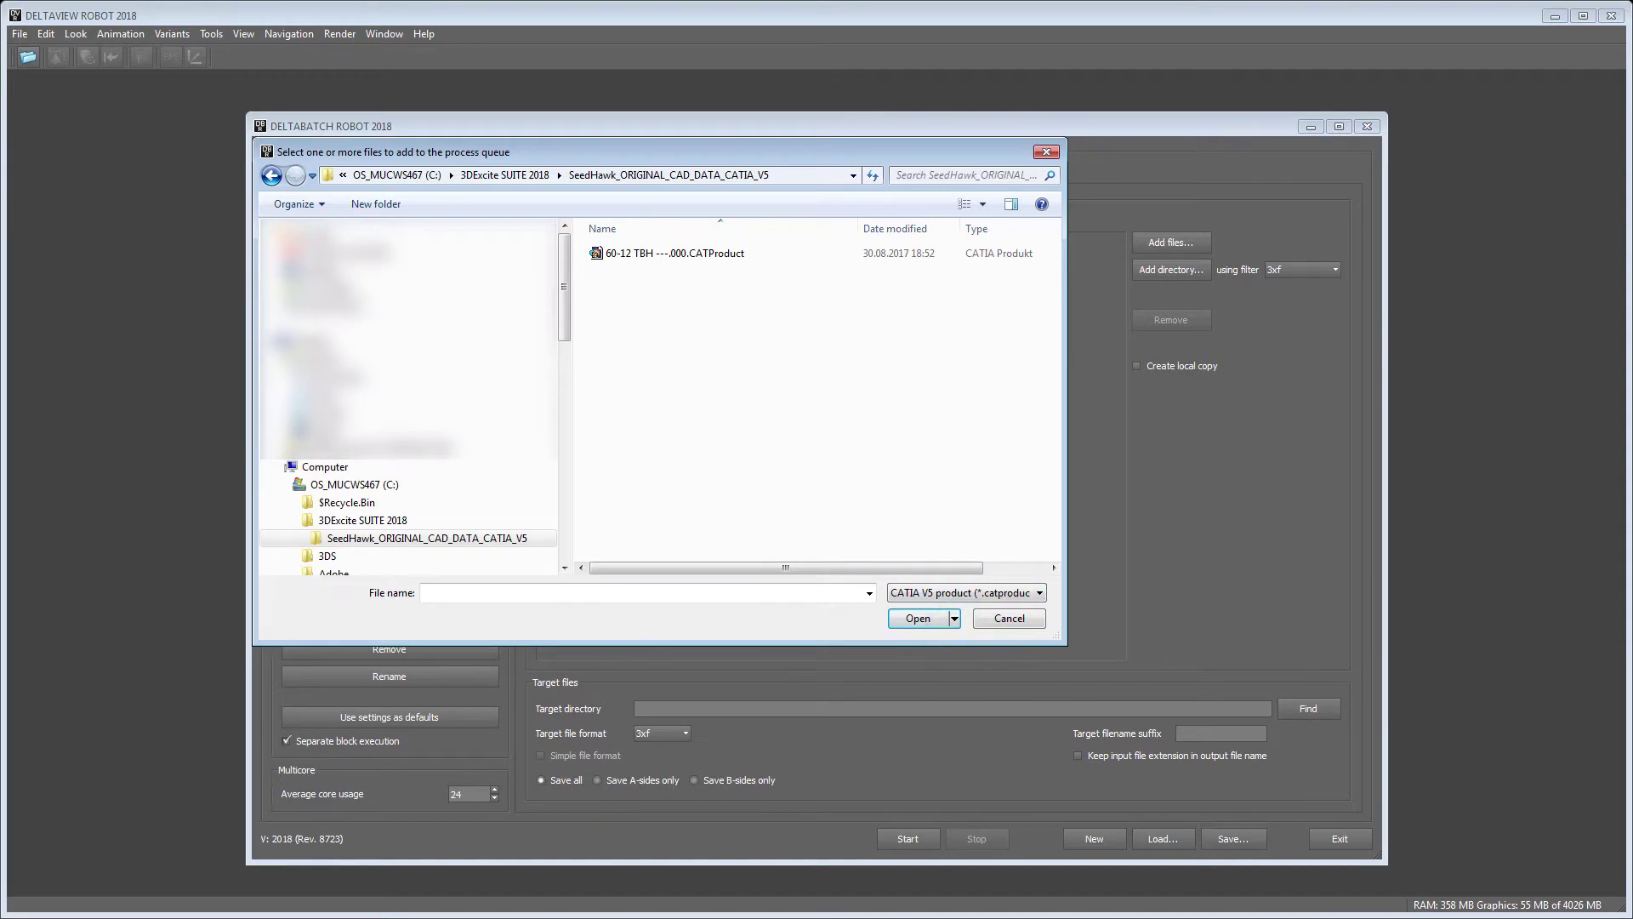
{"action": "left_click", "coordinate": [708, 252]}
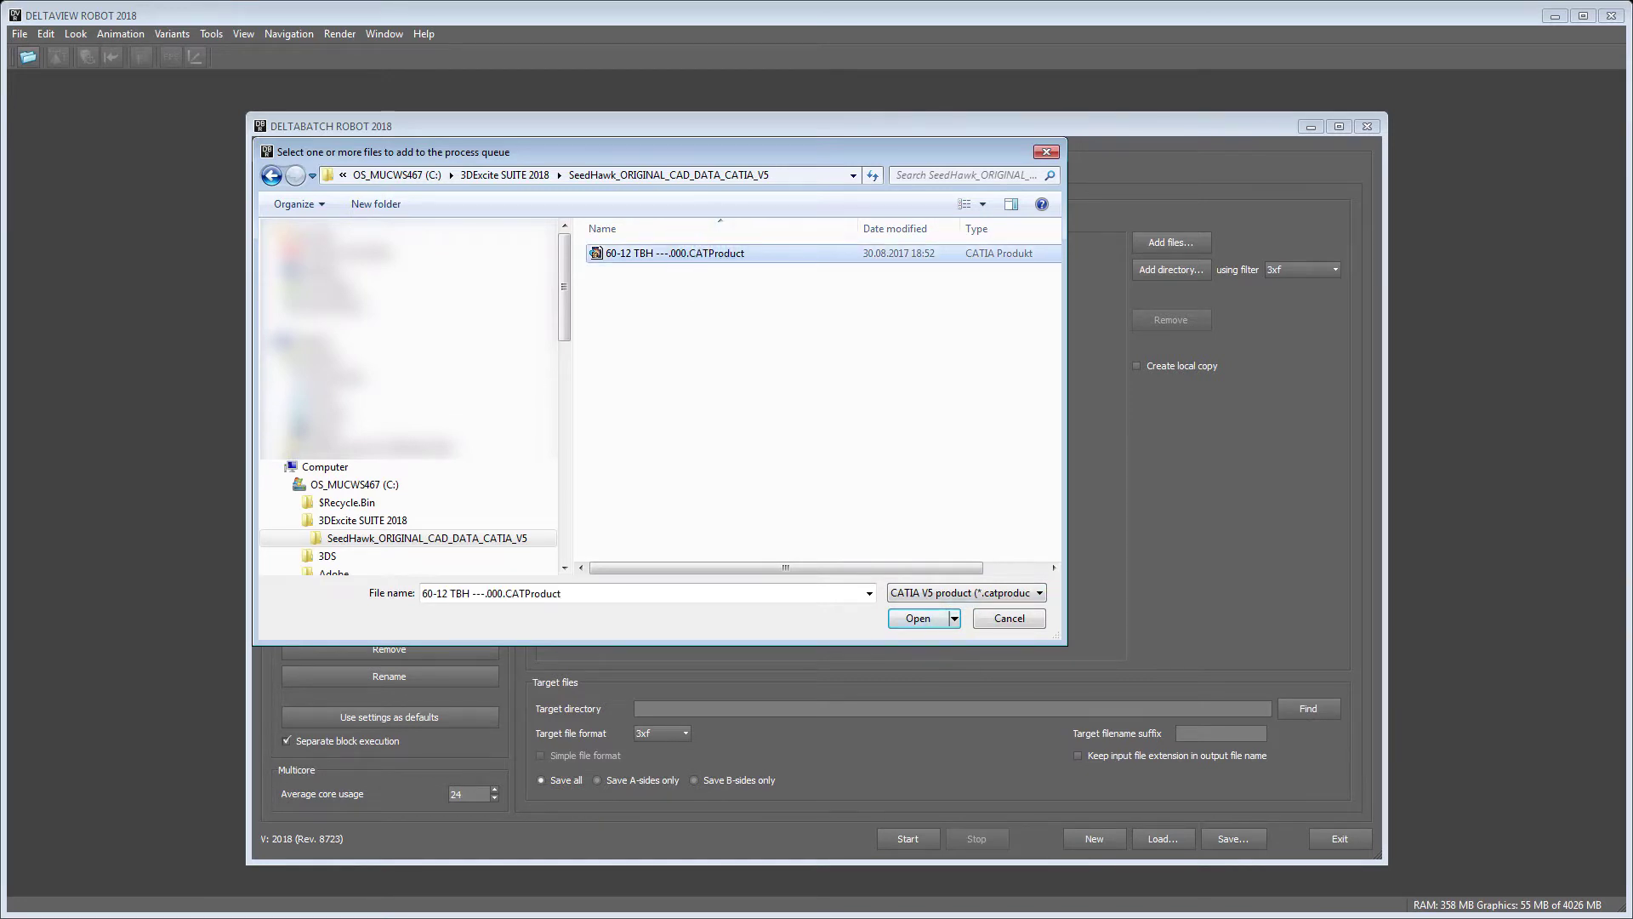
{"action": "left_click", "coordinate": [918, 618]}
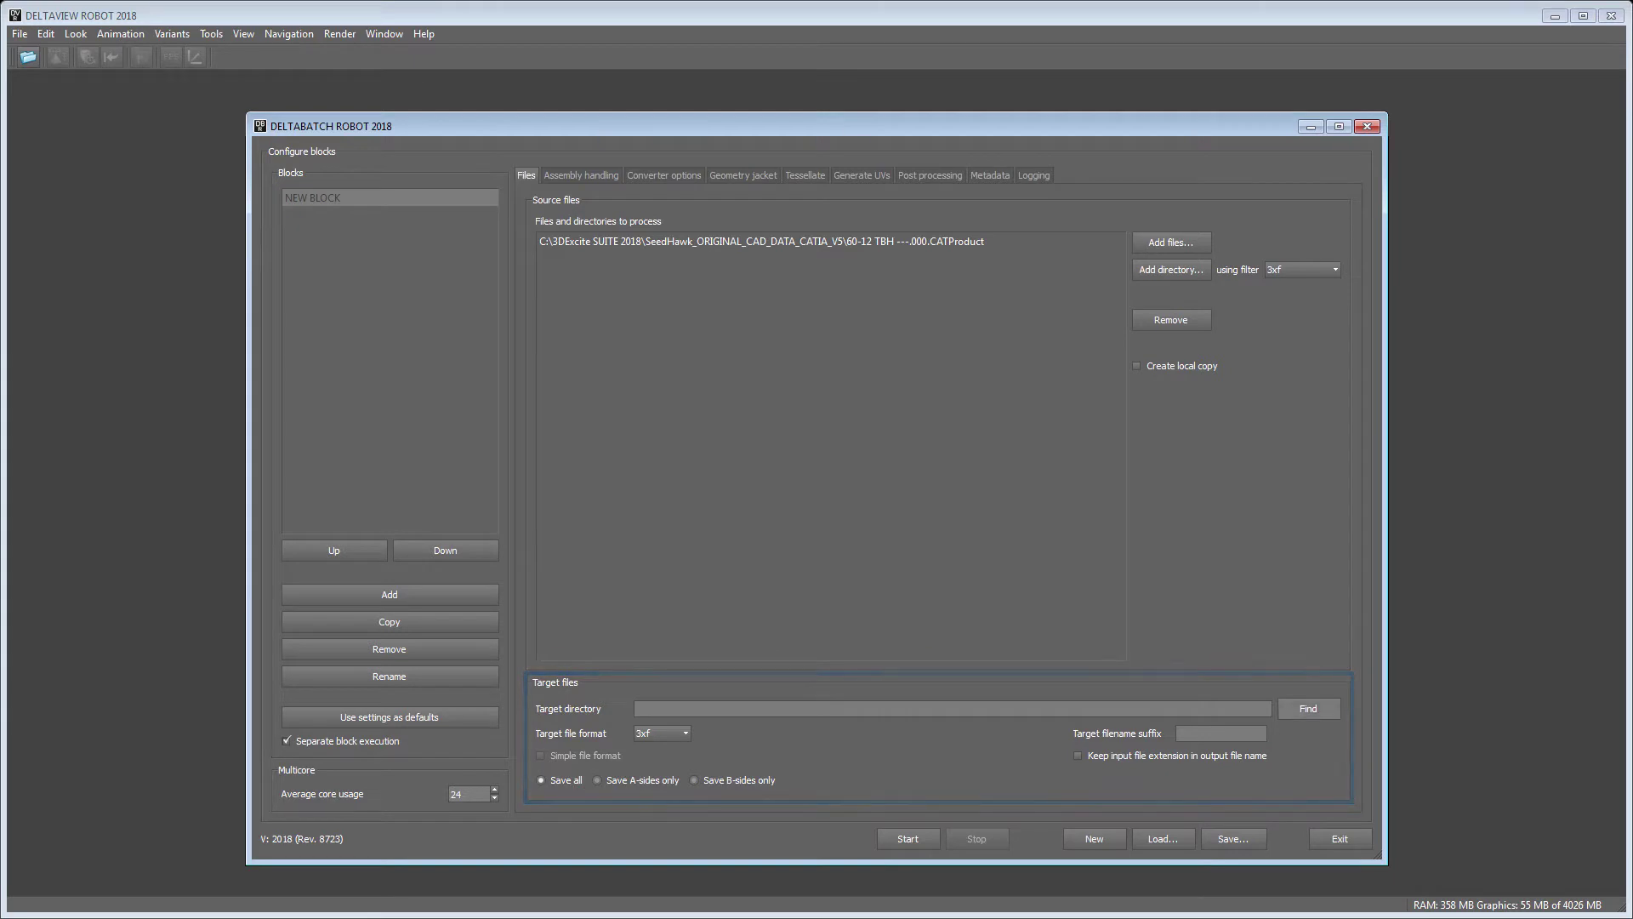
Step: Set the target directory to a new Export folder under 3DExcite SUITE 2018
{"action": "left_click", "coordinate": [1308, 707]}
{"action": "left_click", "coordinate": [791, 549]}
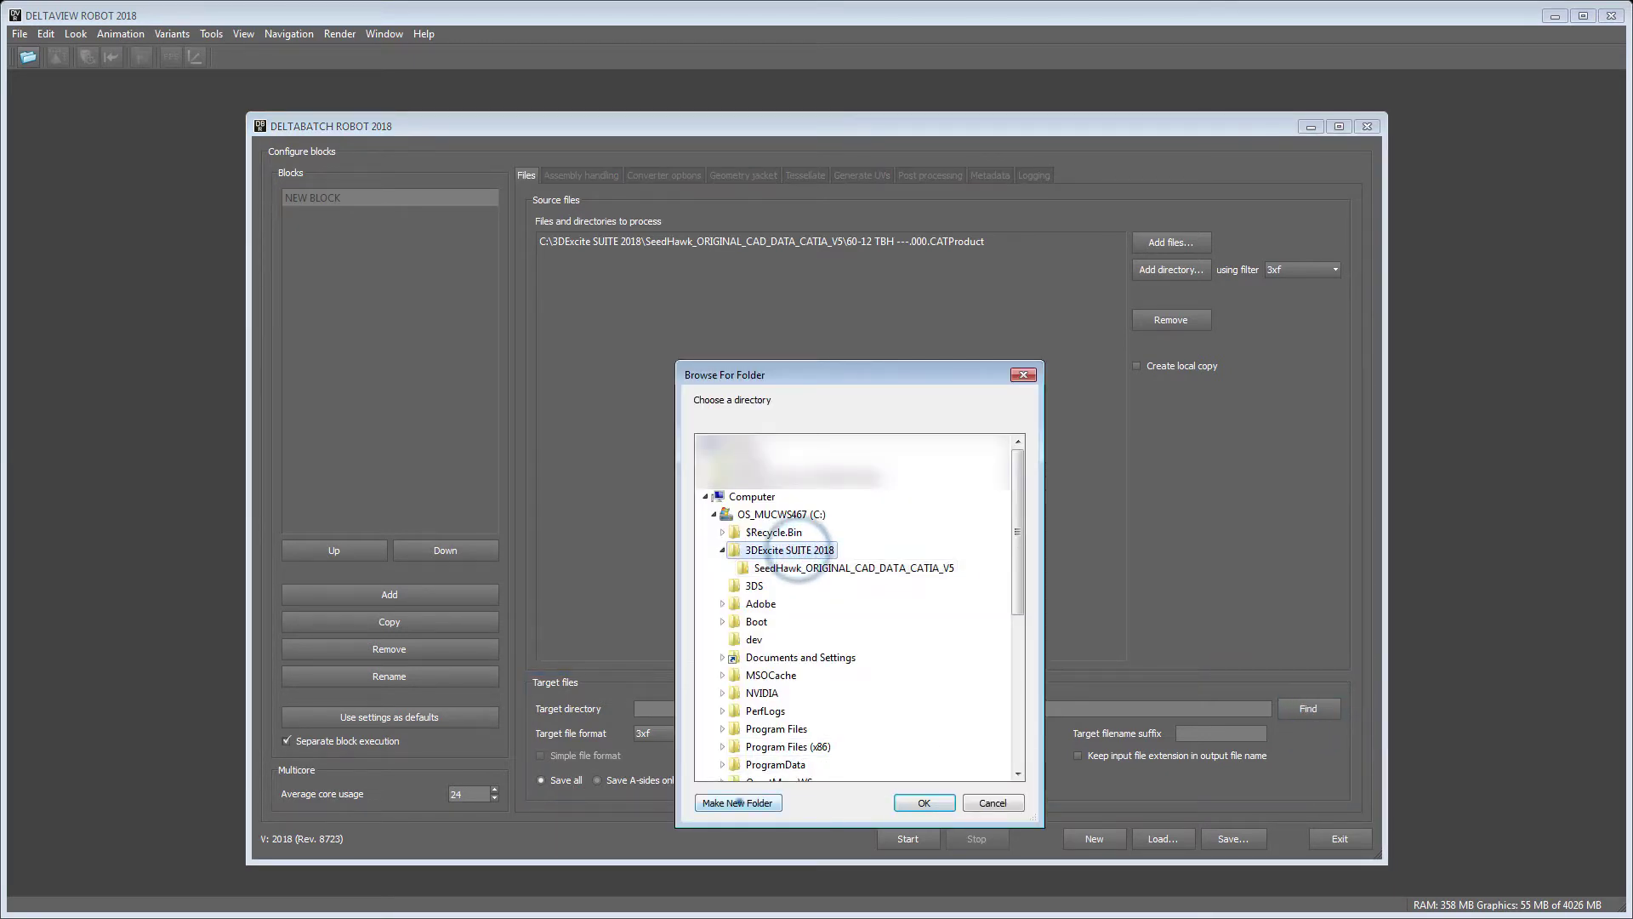
{"action": "left_click", "coordinate": [738, 803]}
{"action": "type", "text": "Export"}
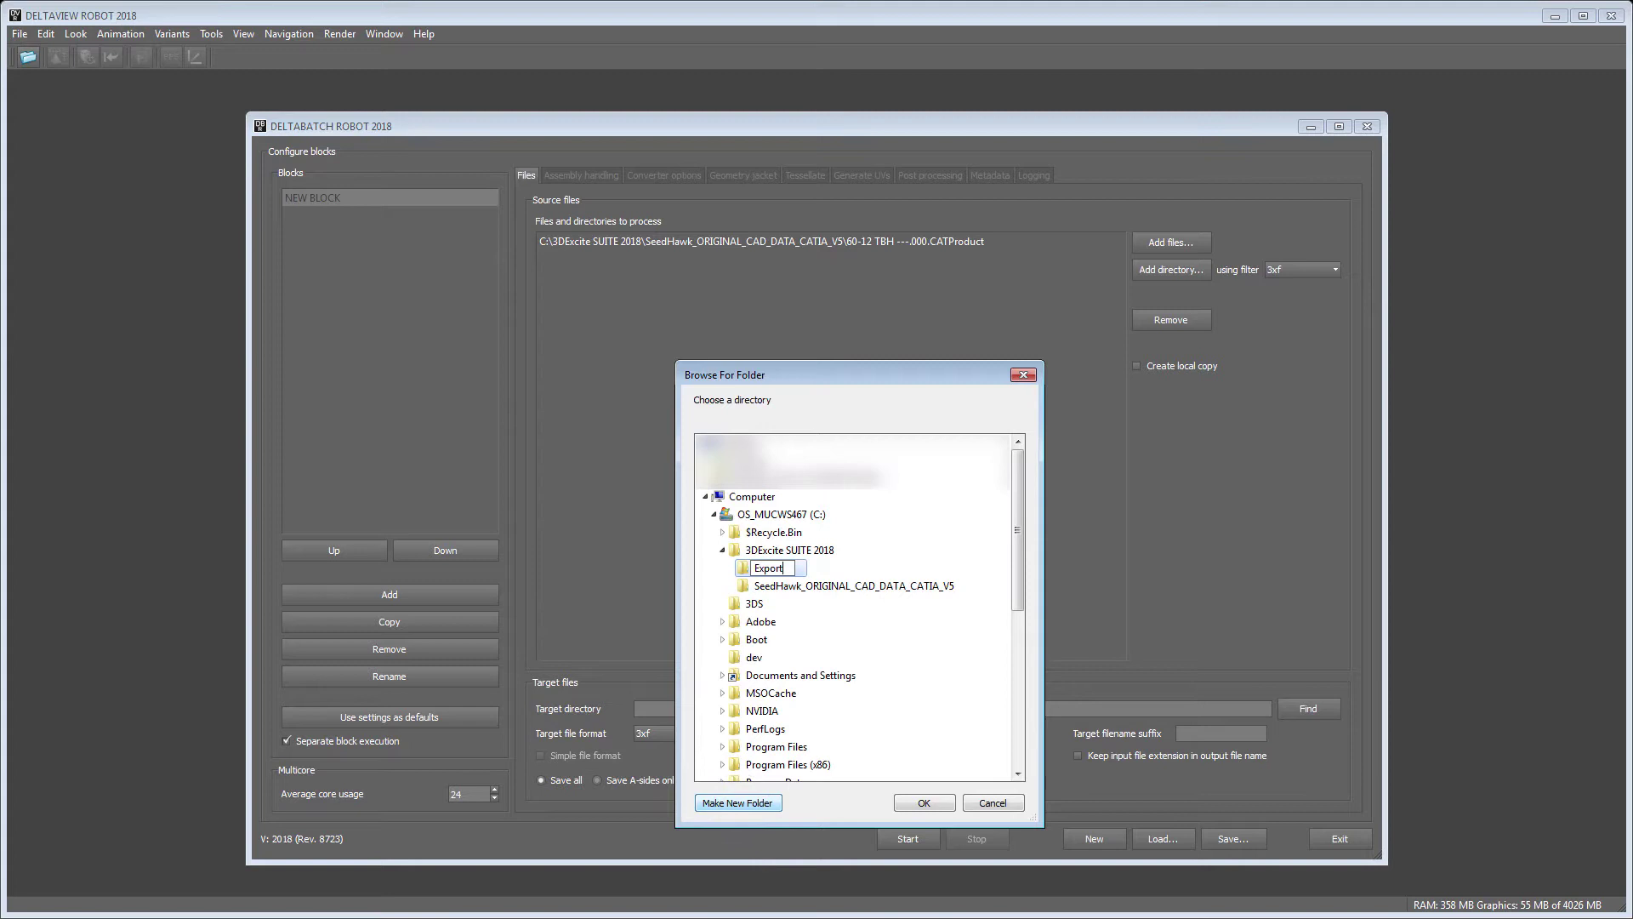
{"action": "key", "text": "Return"}
{"action": "key", "text": "Return"}
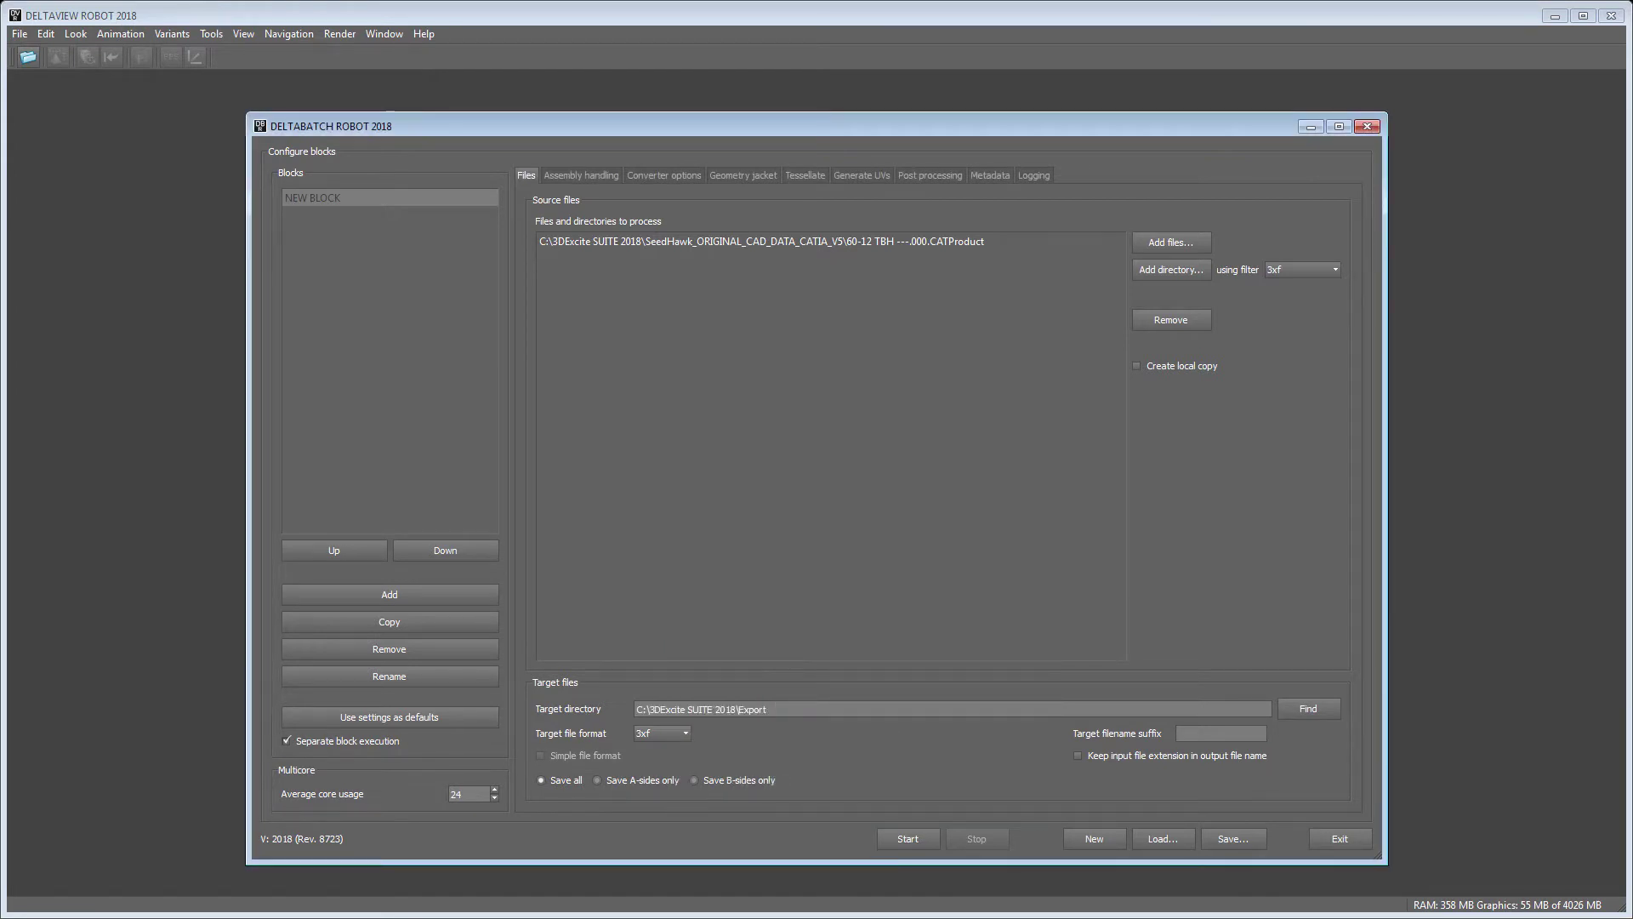
Step: Look through the Assembly handling, Converter options and Geometry jacket tabs of NEW BLOCK
{"action": "left_click", "coordinate": [581, 175]}
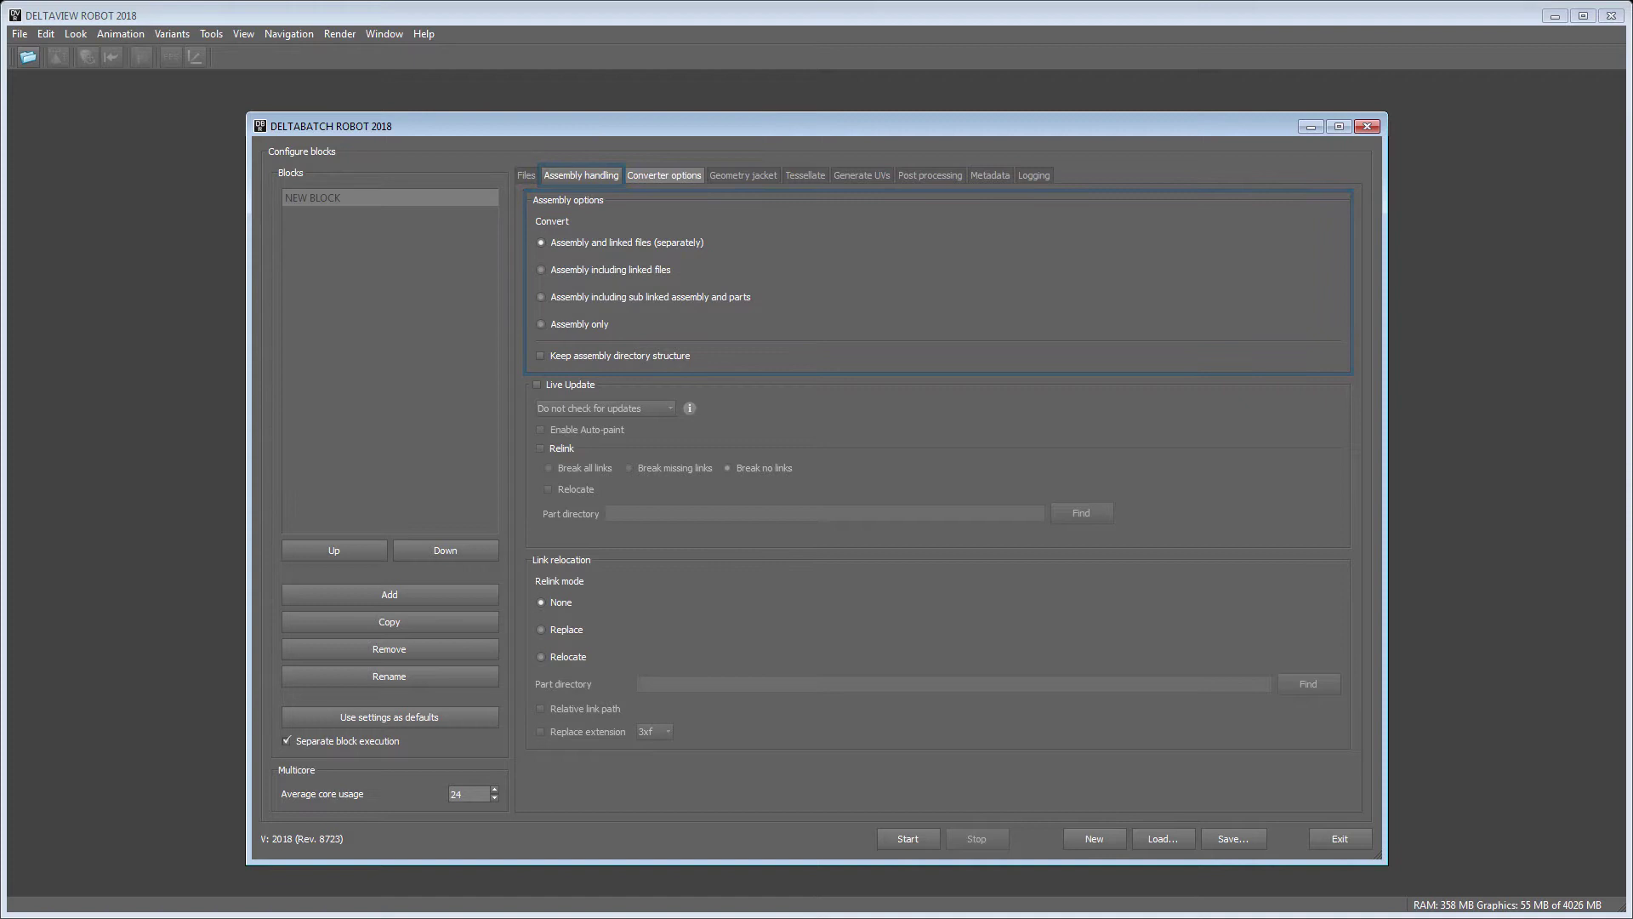
{"action": "left_click", "coordinate": [664, 175]}
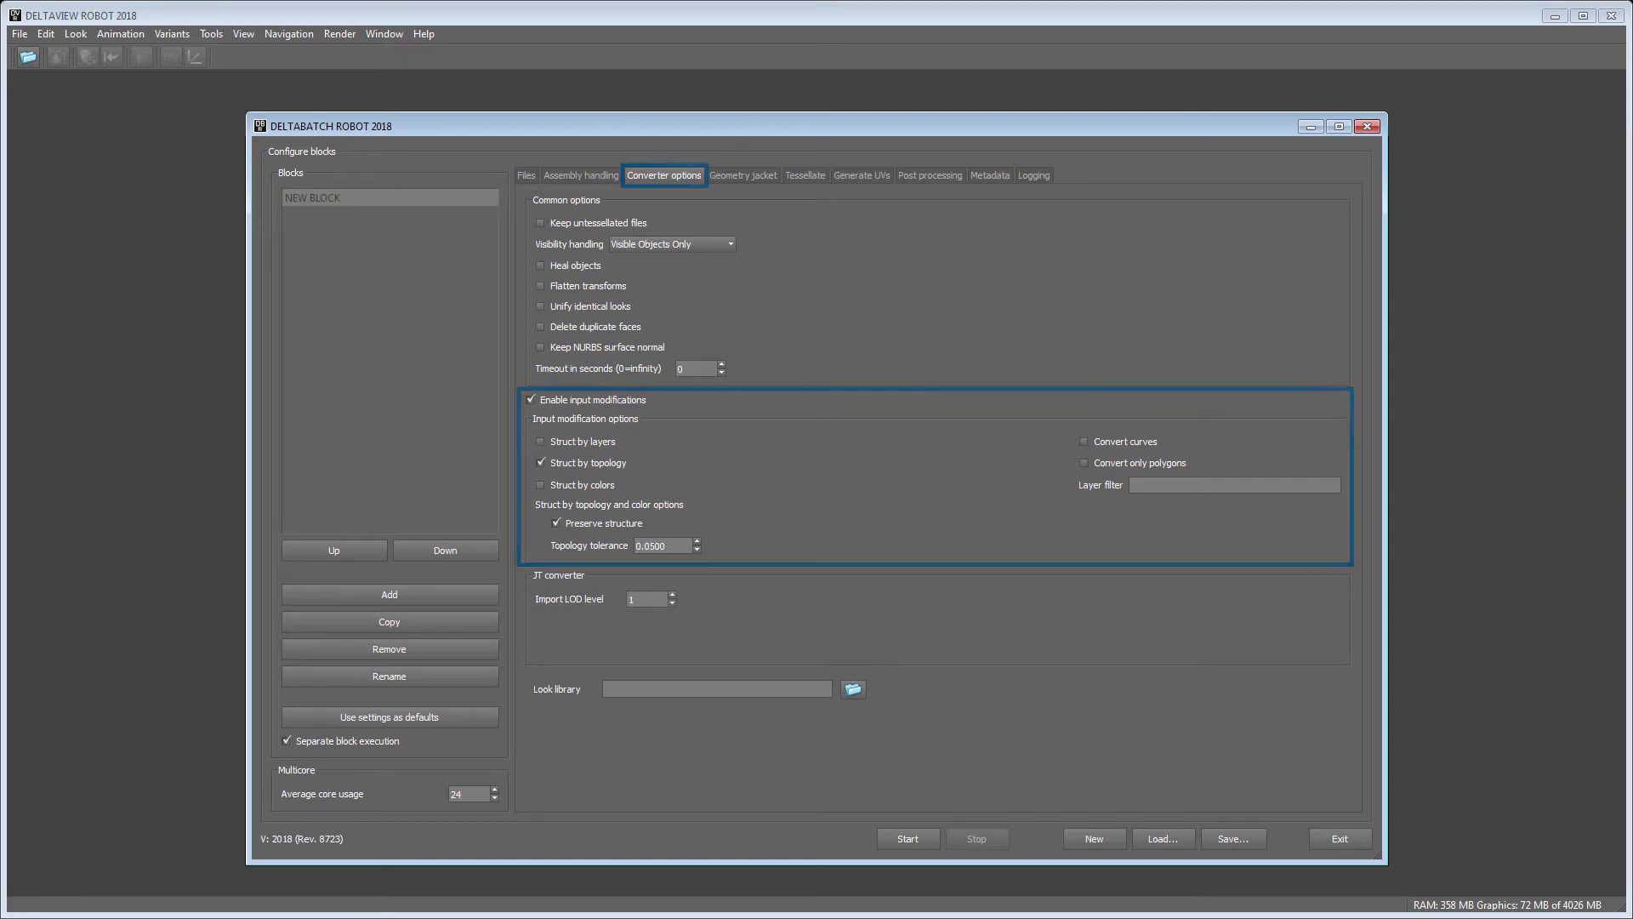
{"action": "left_click", "coordinate": [742, 176]}
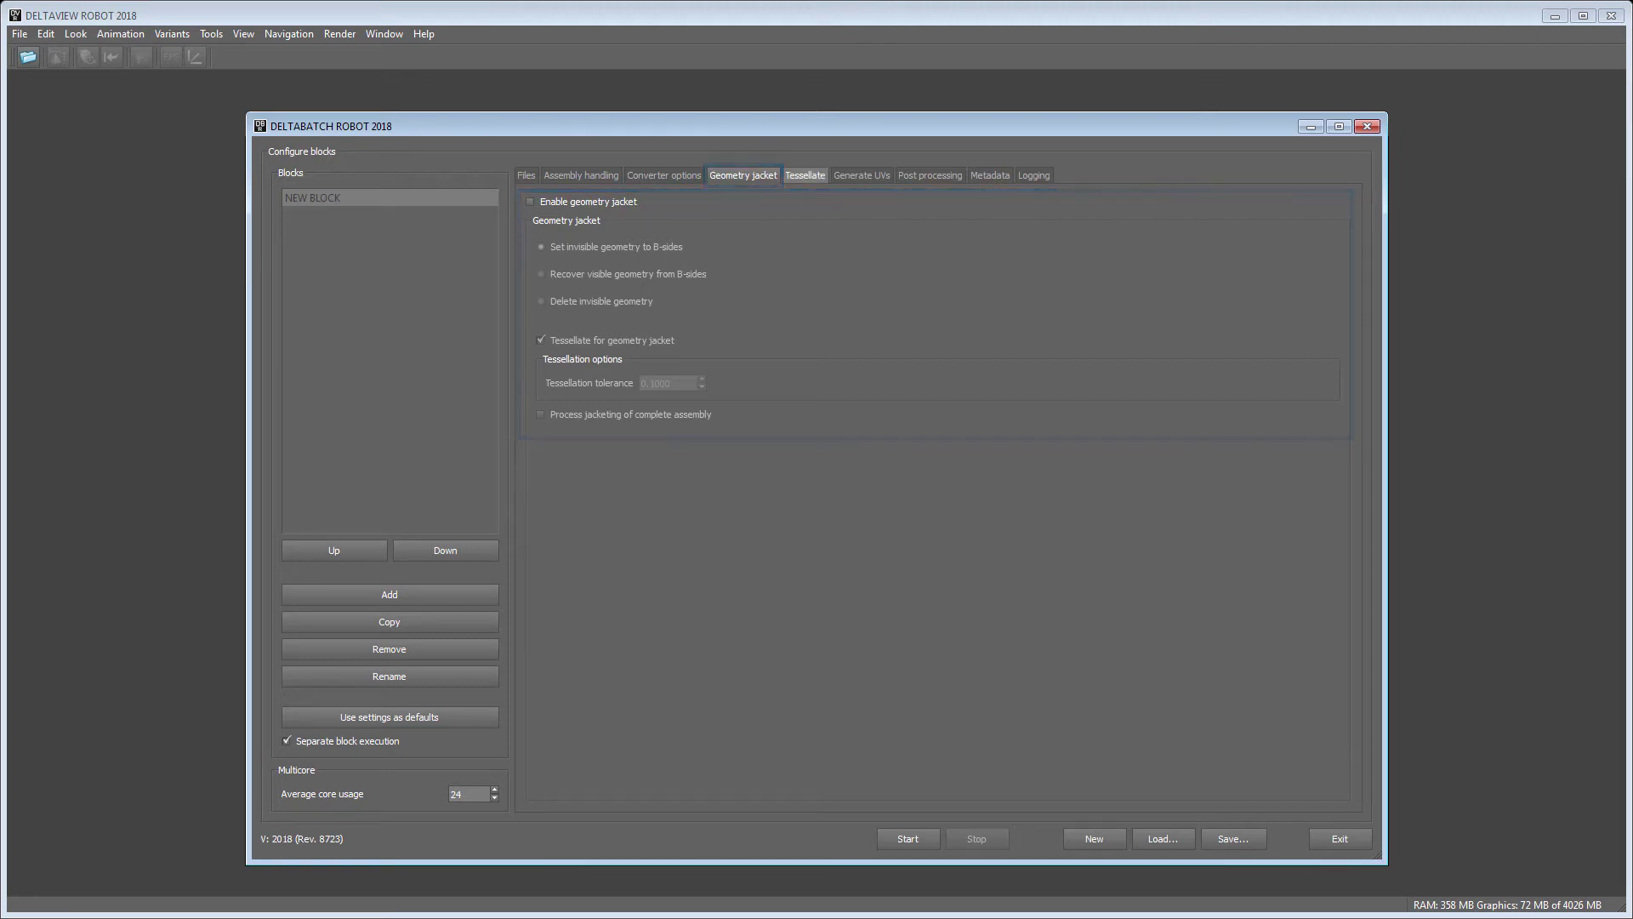
Step: Set the tessellation tolerance to 0.2
{"action": "left_click", "coordinate": [804, 175]}
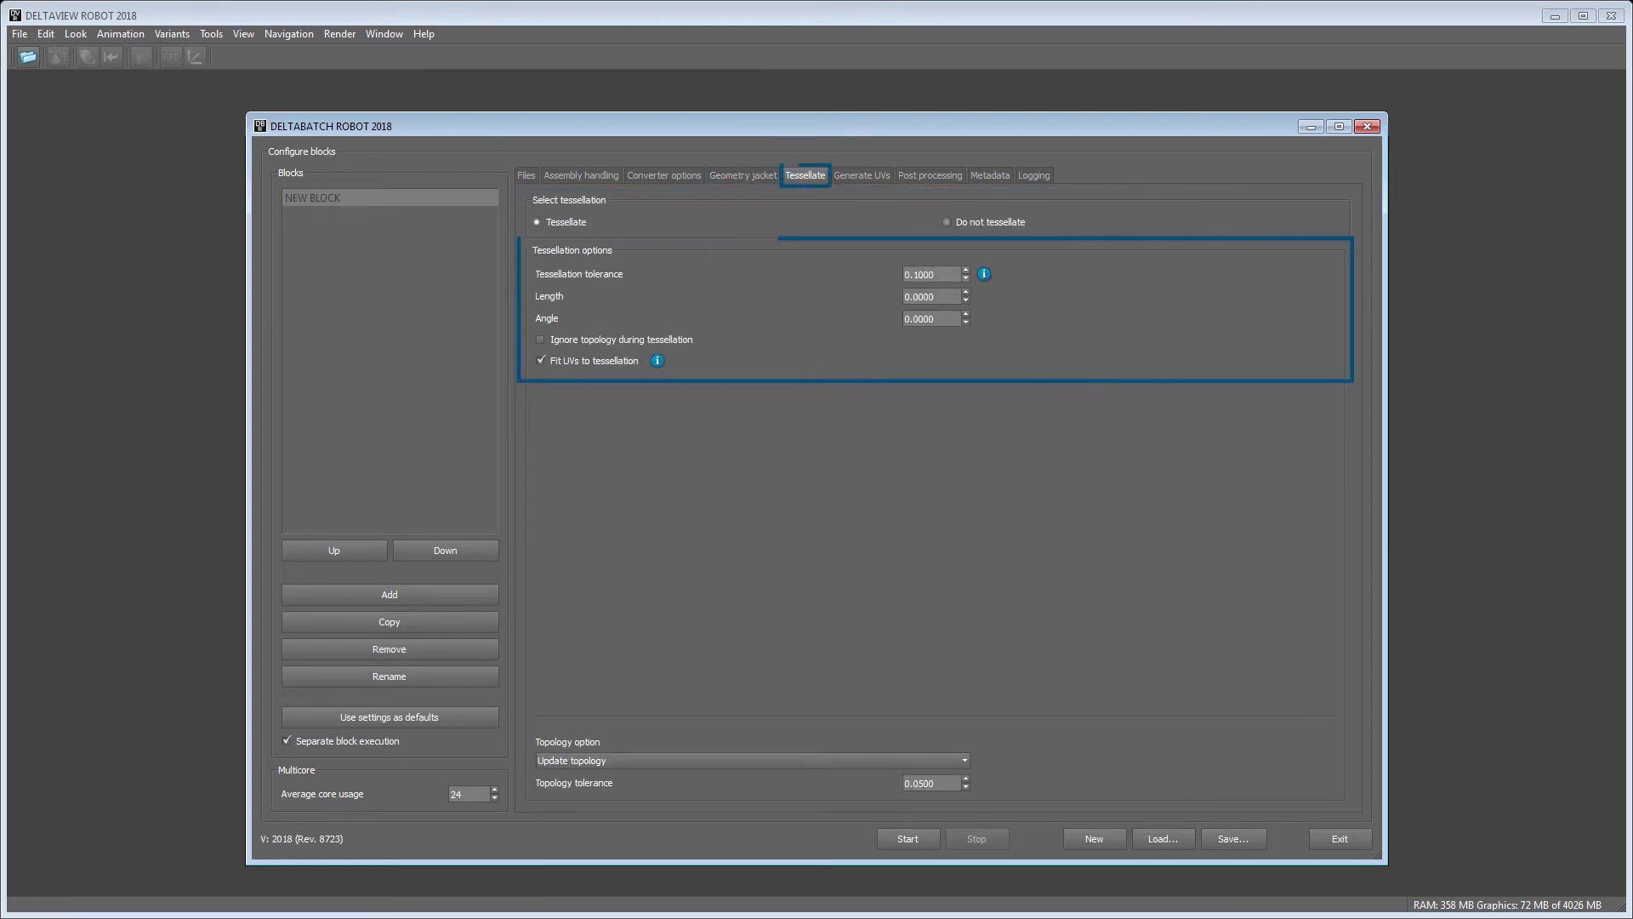
{"action": "left_click", "coordinate": [940, 270]}
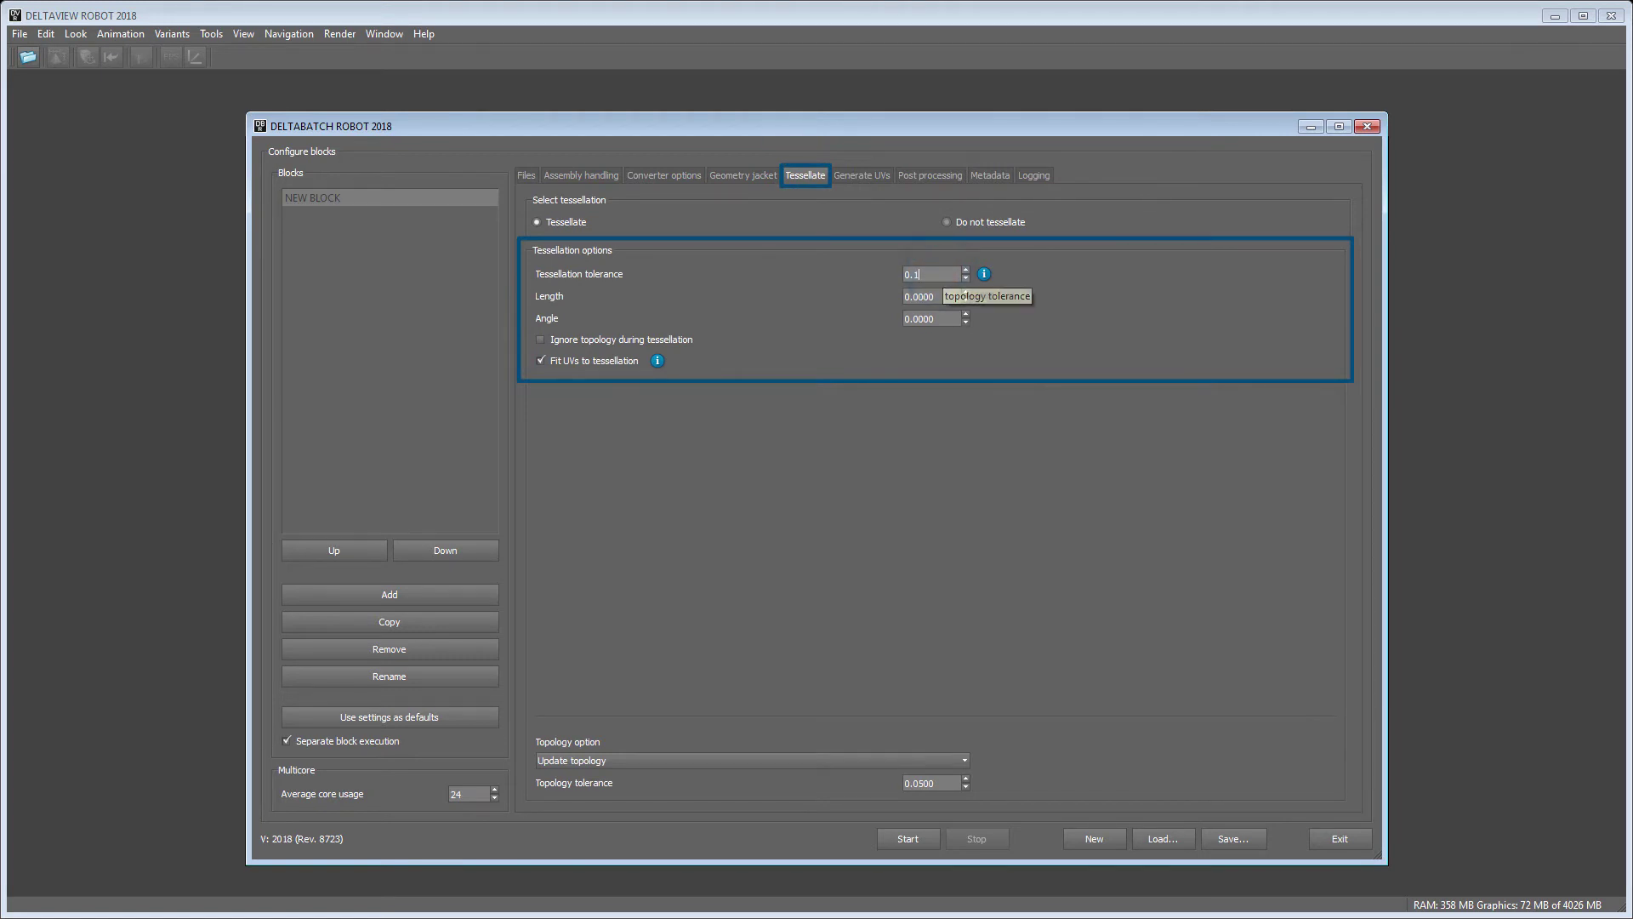
{"action": "type", "text": "0.2"}
{"action": "left_click", "coordinate": [923, 783]}
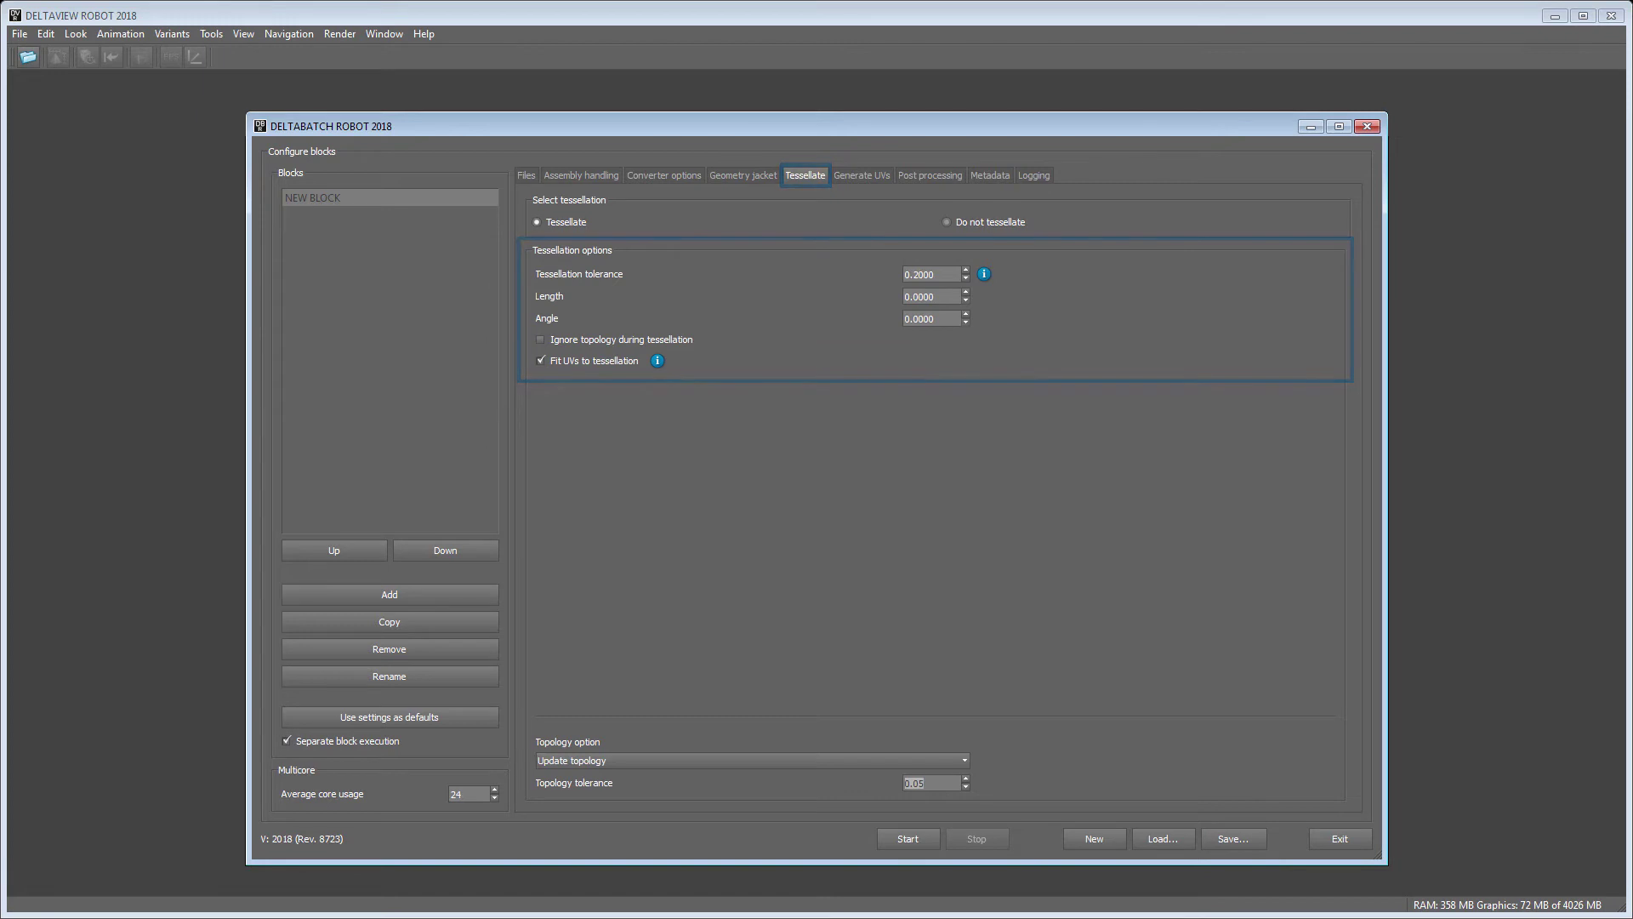
Step: Enable texture UV generation with Tri planar mapping
{"action": "left_click", "coordinate": [874, 176]}
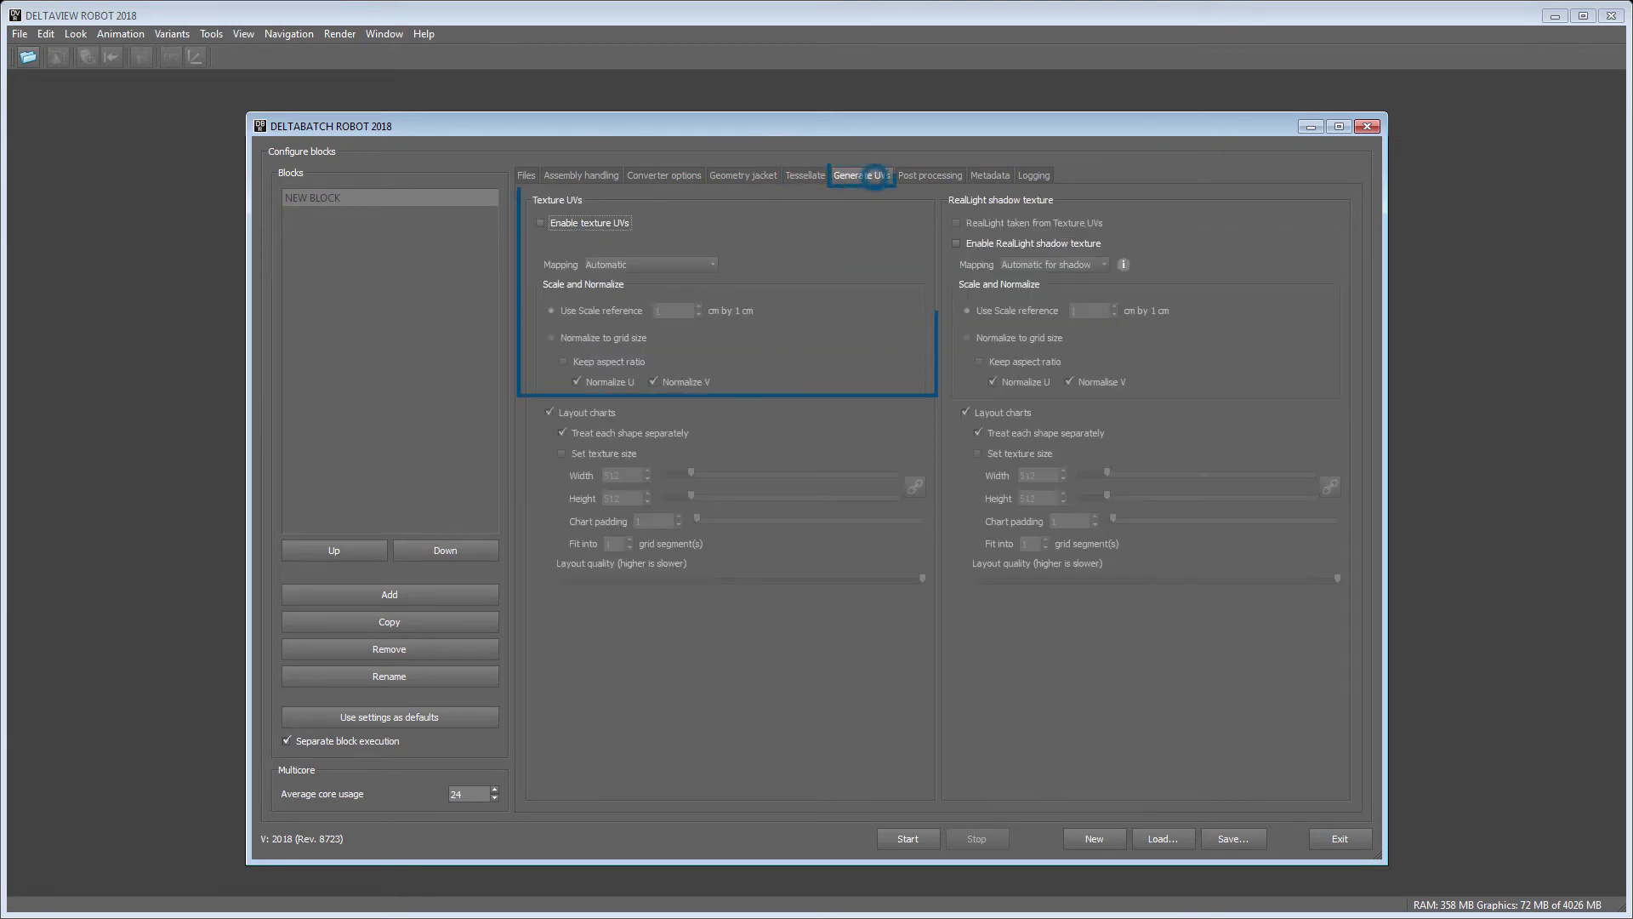
{"action": "left_click", "coordinate": [540, 223]}
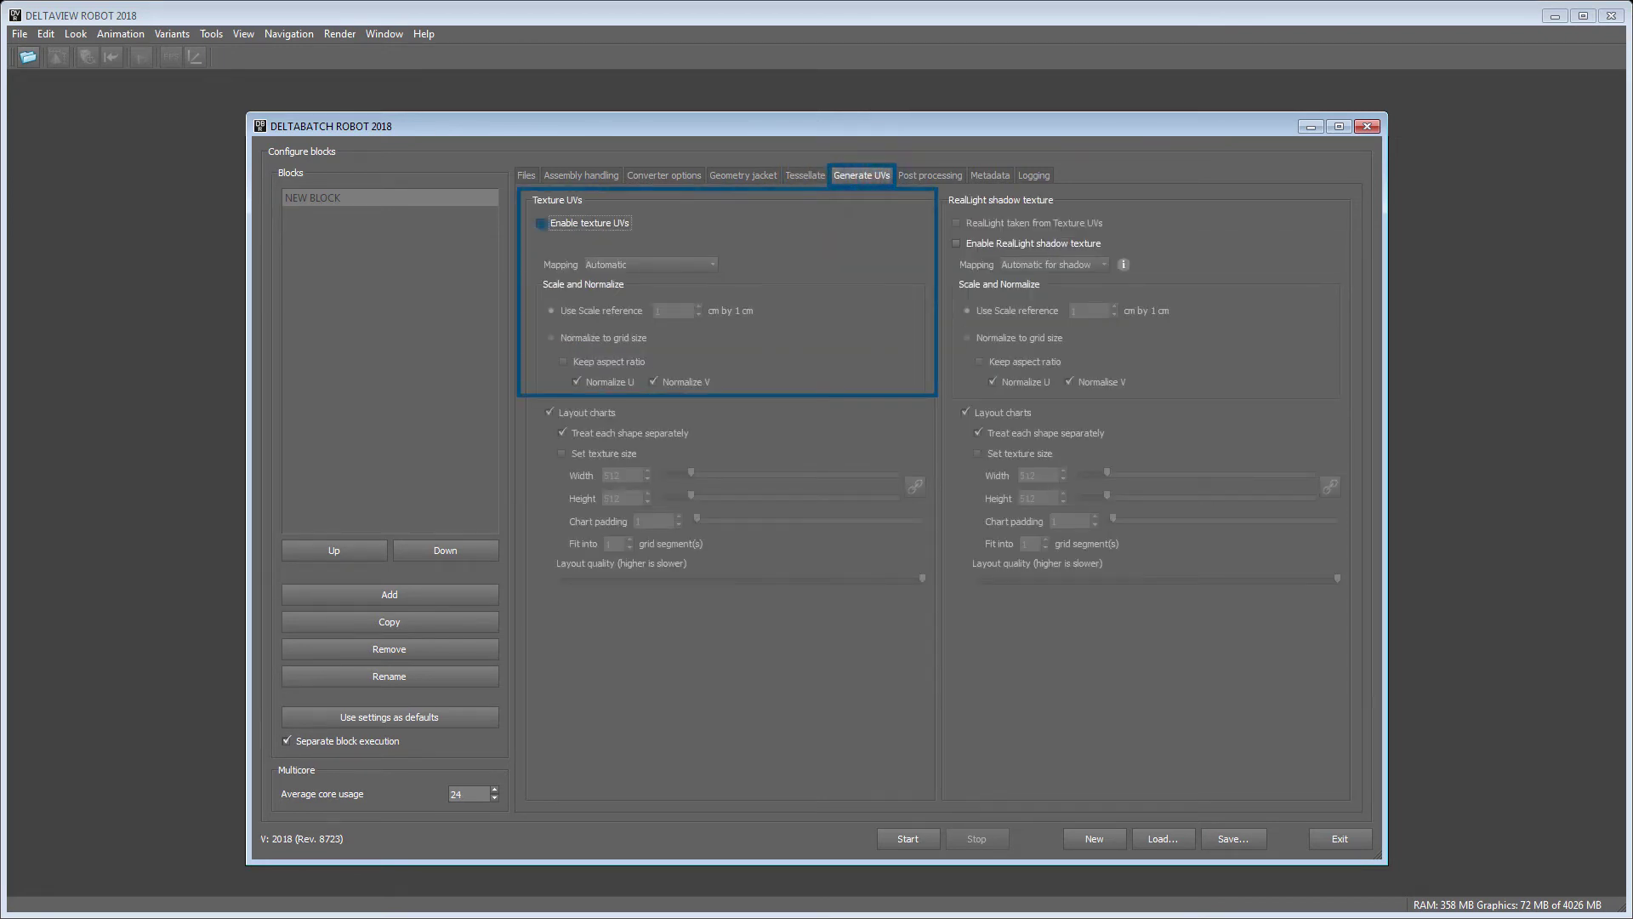
{"action": "left_click", "coordinate": [636, 265]}
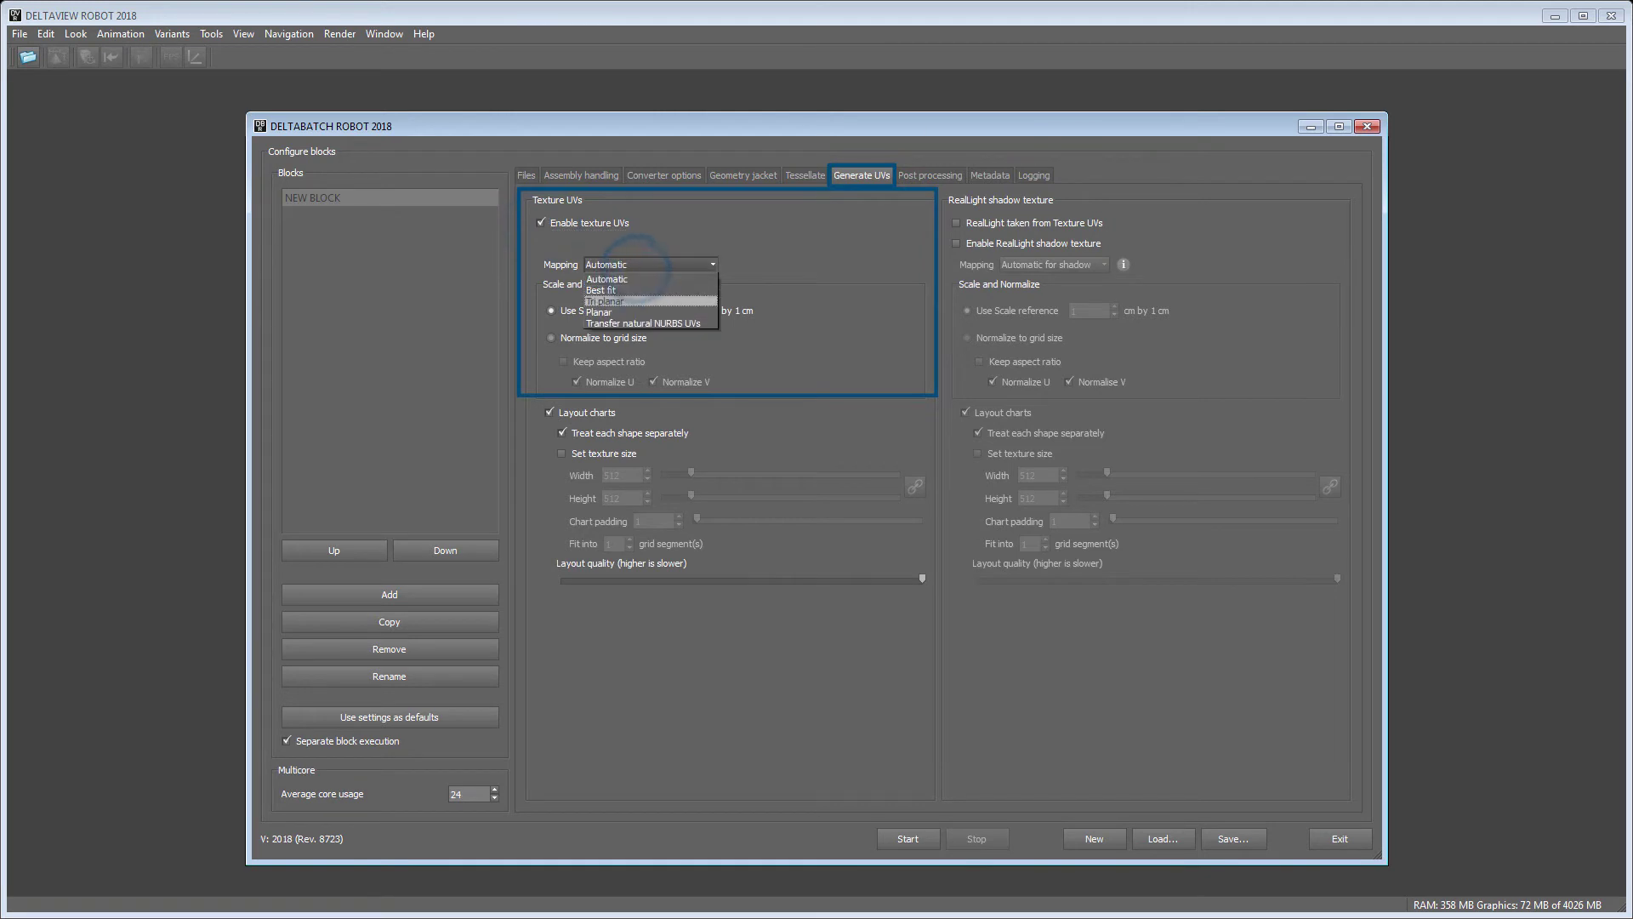
{"action": "left_click", "coordinate": [619, 301]}
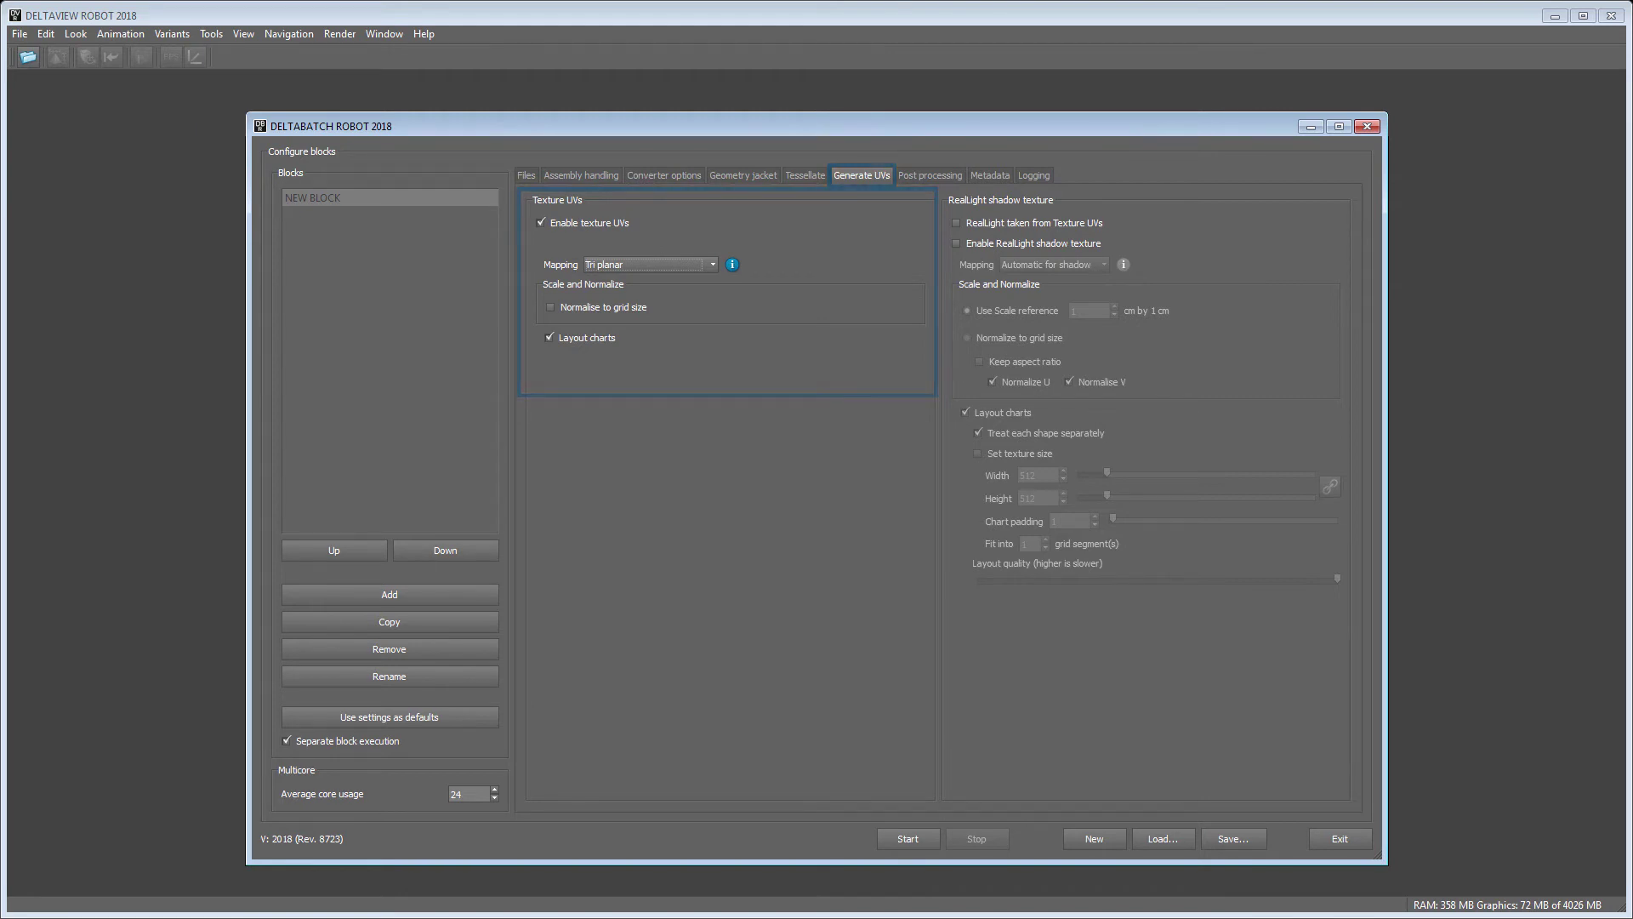
Step: Save the settings as config.ini and launch the batch conversion
{"action": "left_click", "coordinate": [1233, 838]}
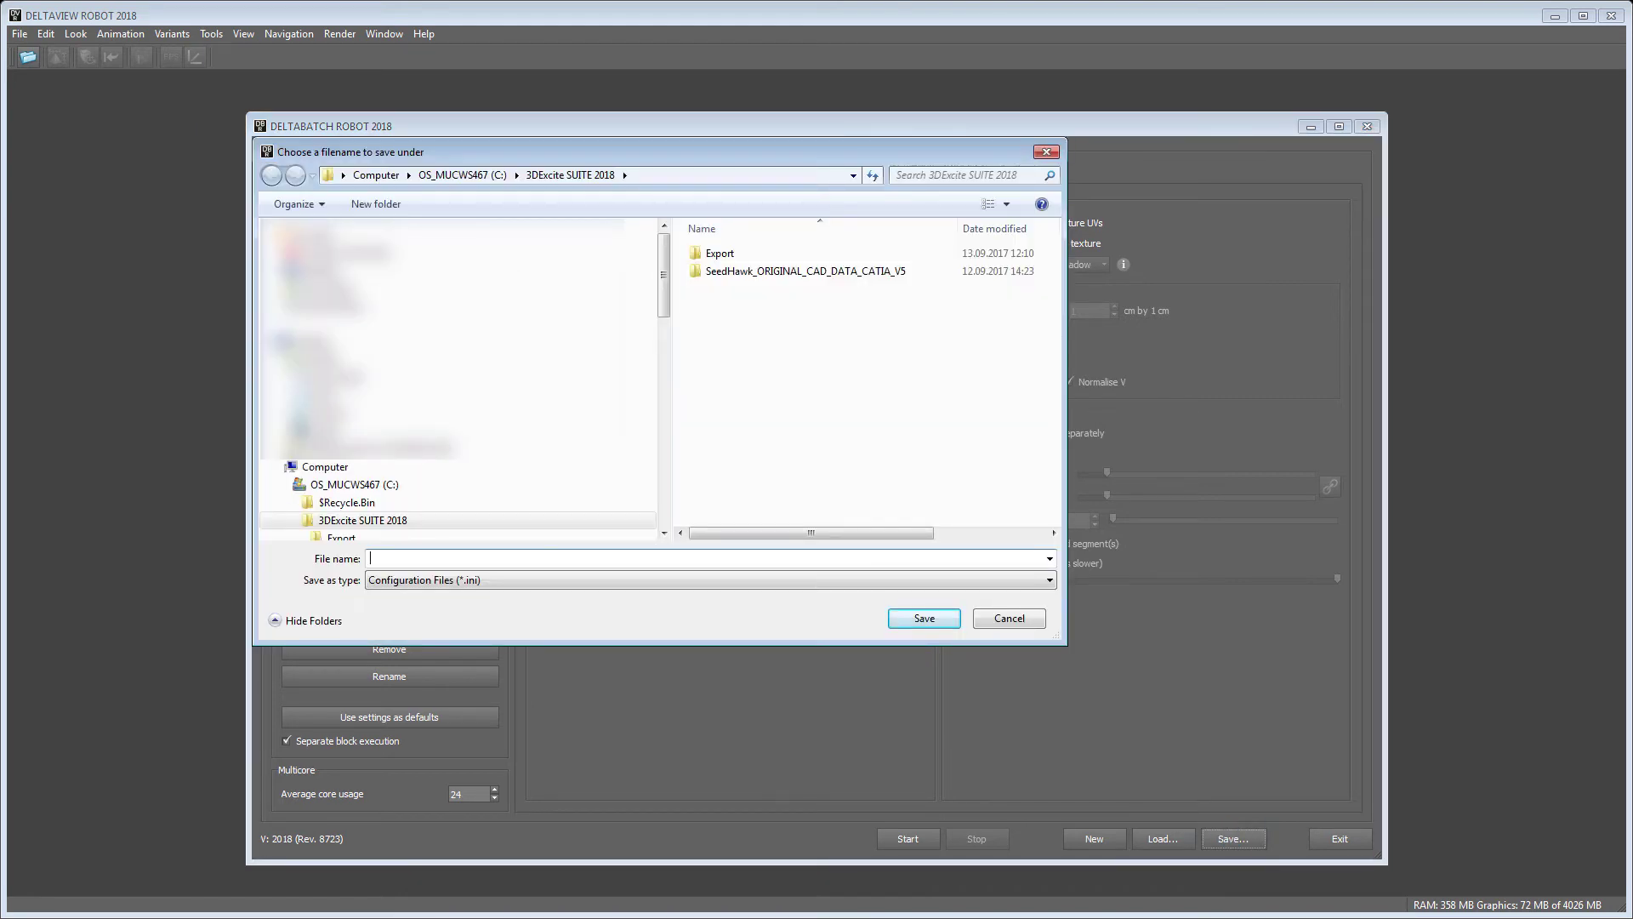
{"action": "type", "text": "config"}
{"action": "left_click", "coordinate": [924, 618]}
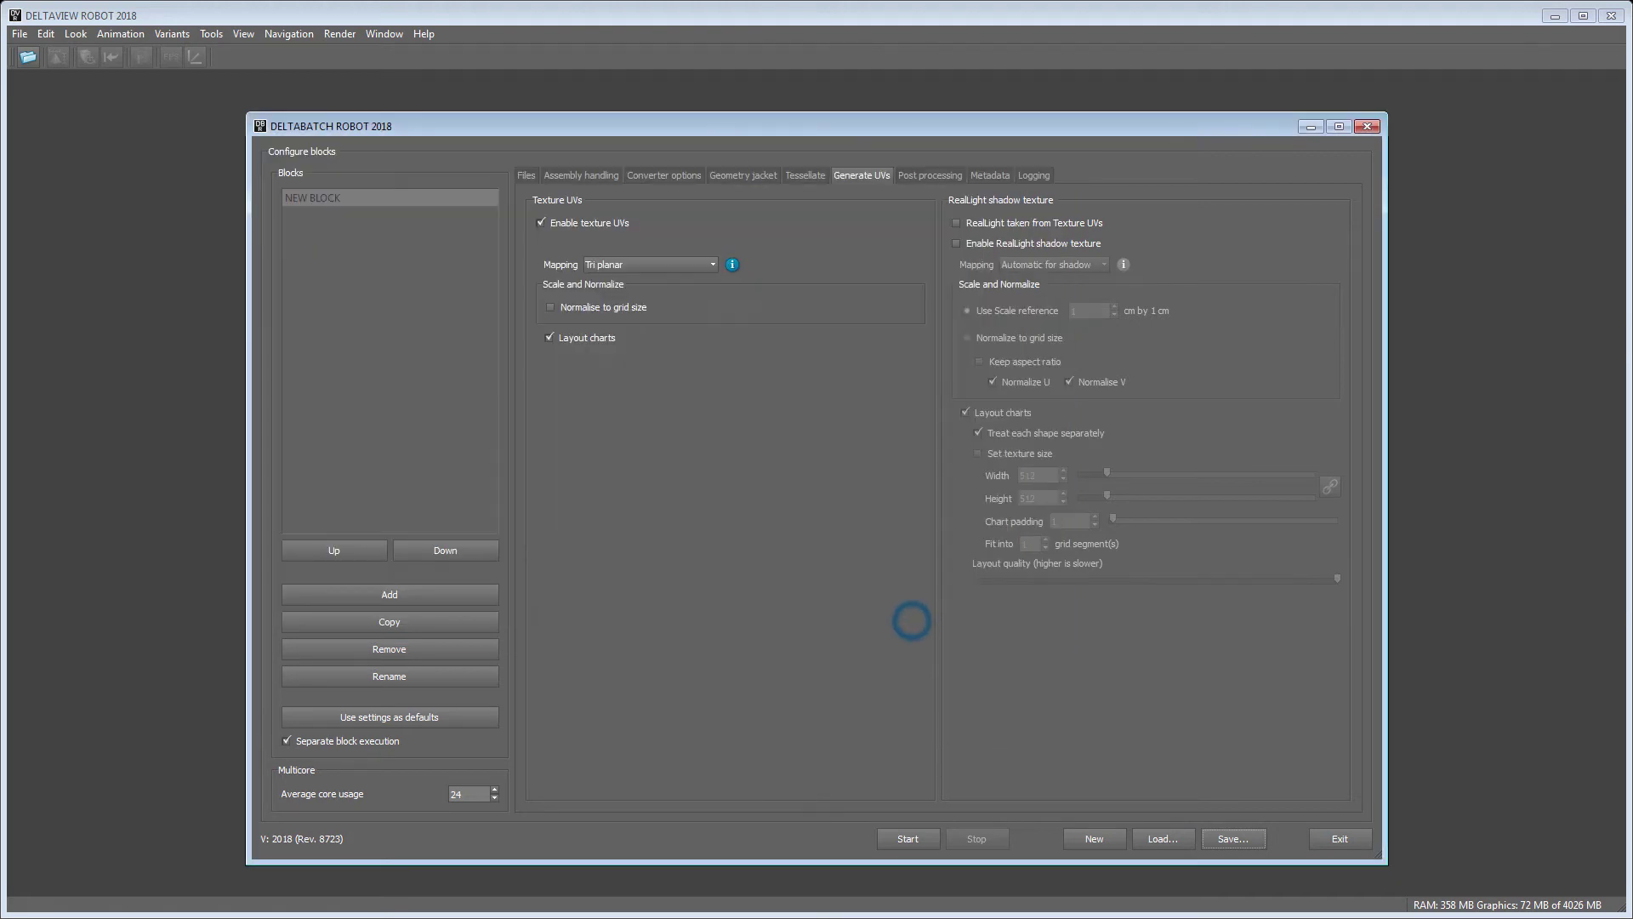
{"action": "left_click", "coordinate": [910, 839]}
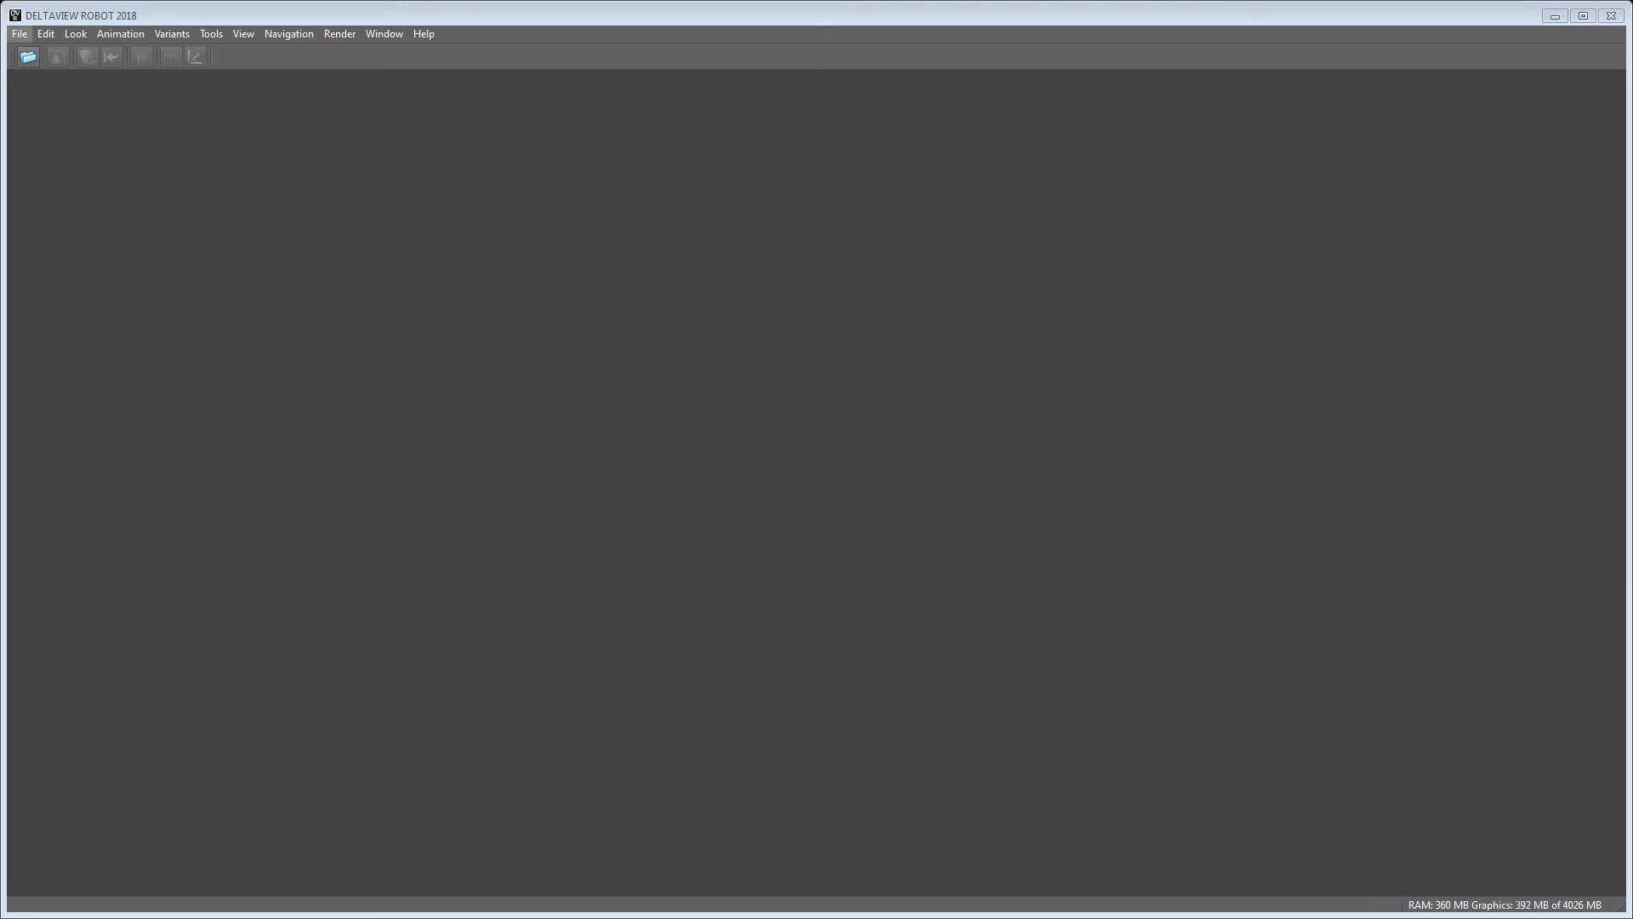
Step: Set the viewer preferences to load All linked files
{"action": "left_click", "coordinate": [19, 34]}
{"action": "mouse_move", "coordinate": [45, 34]}
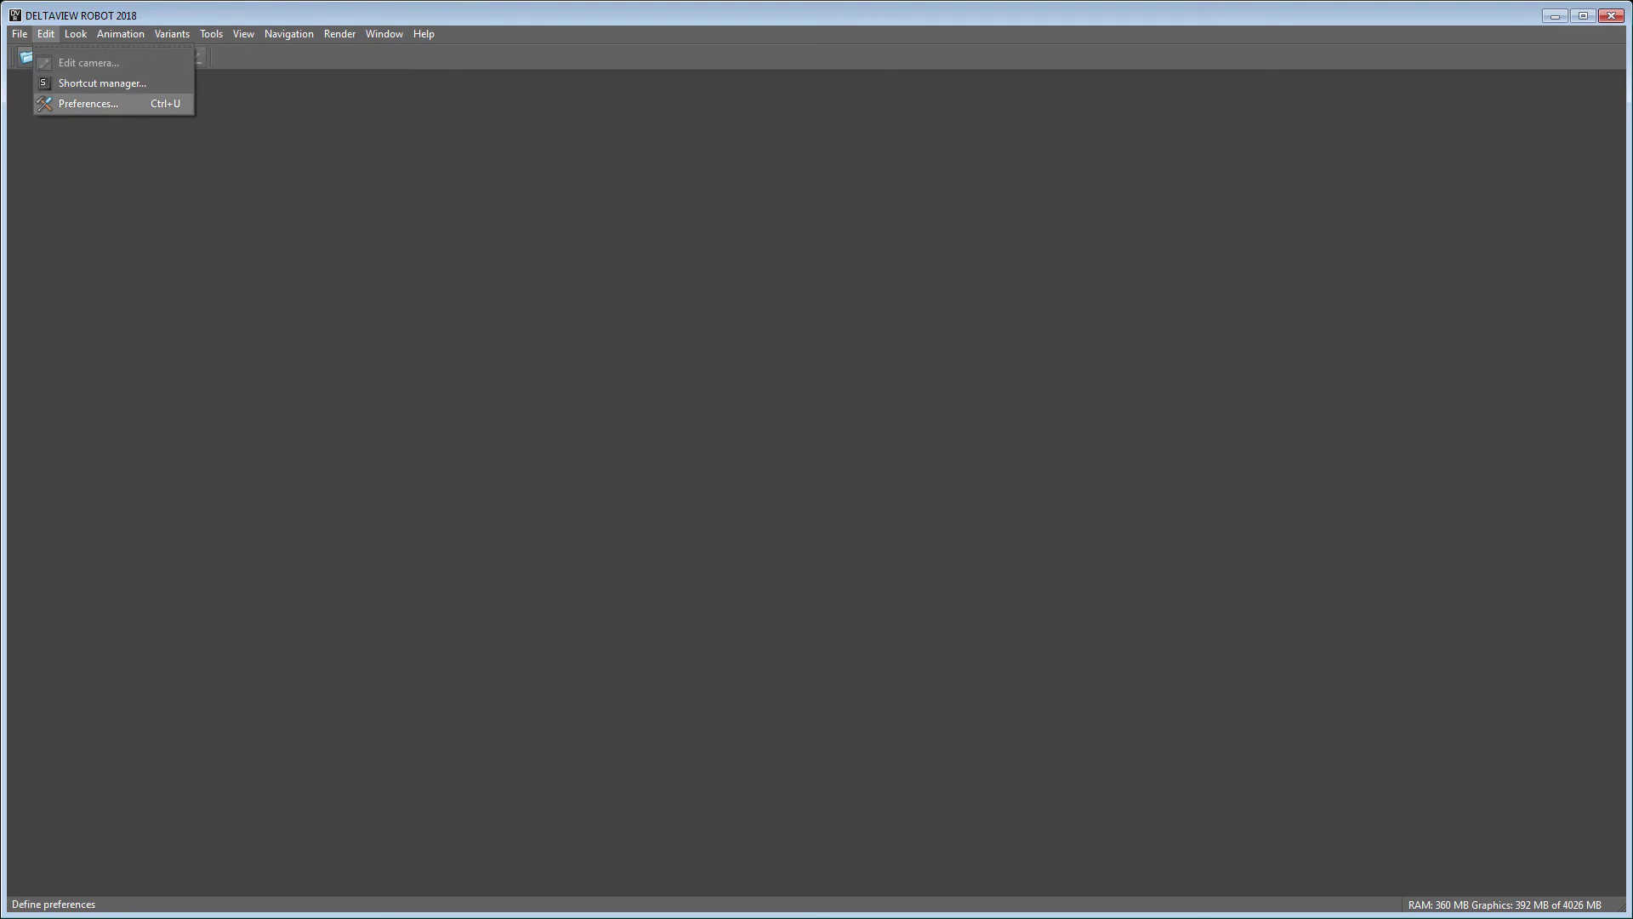
{"action": "left_click", "coordinate": [72, 104]}
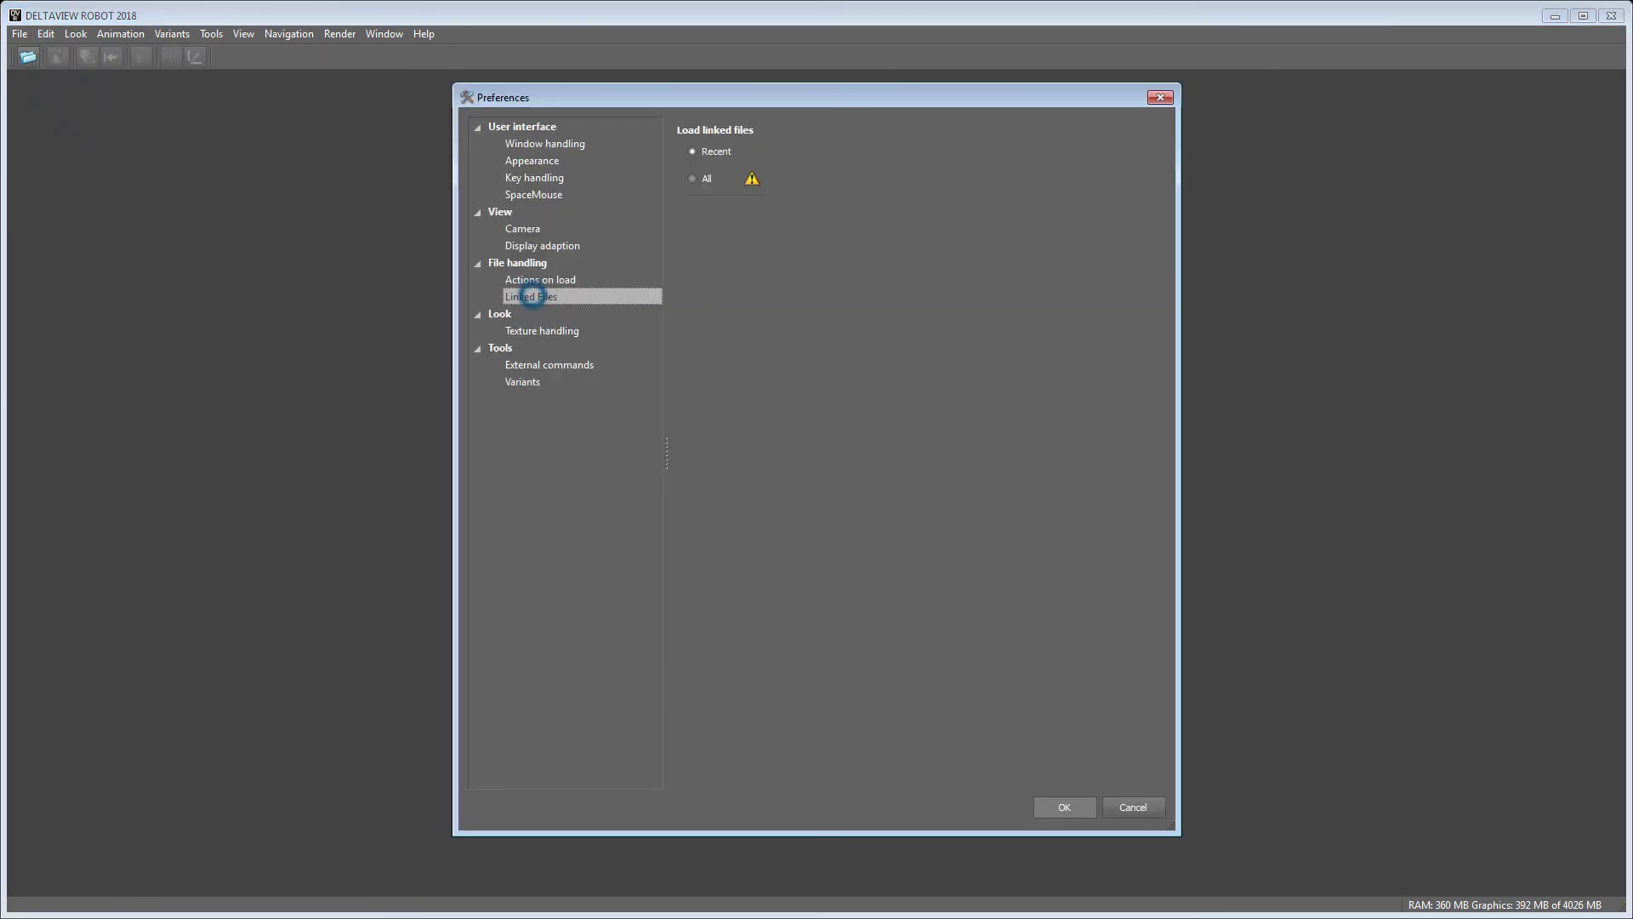
{"action": "left_click", "coordinate": [691, 179]}
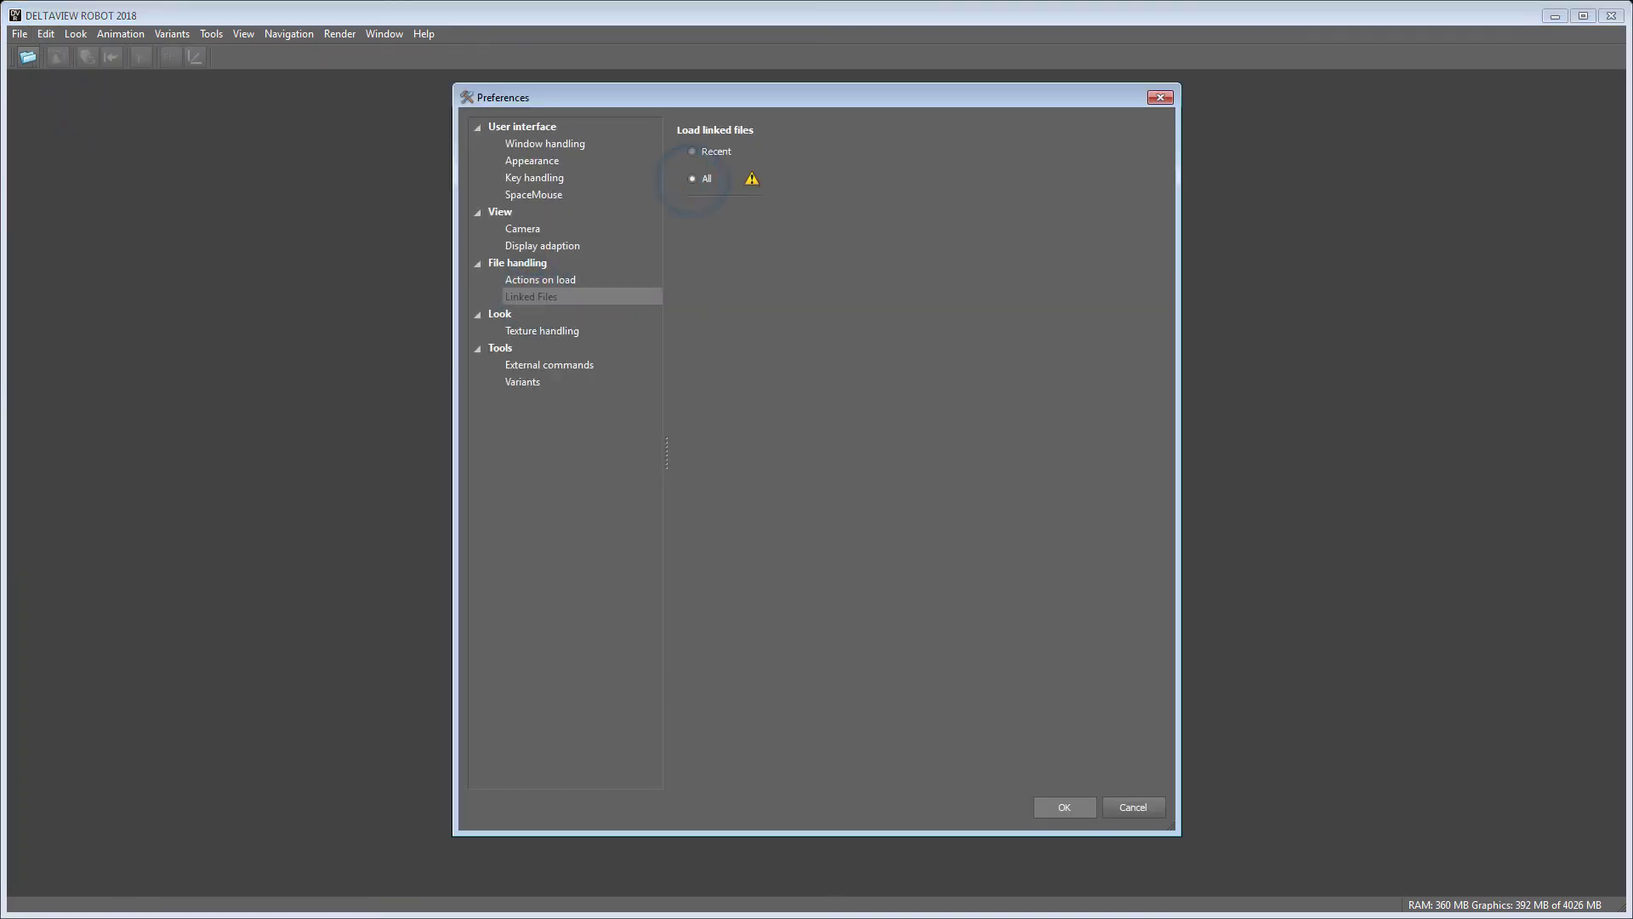
{"action": "left_click", "coordinate": [1082, 809]}
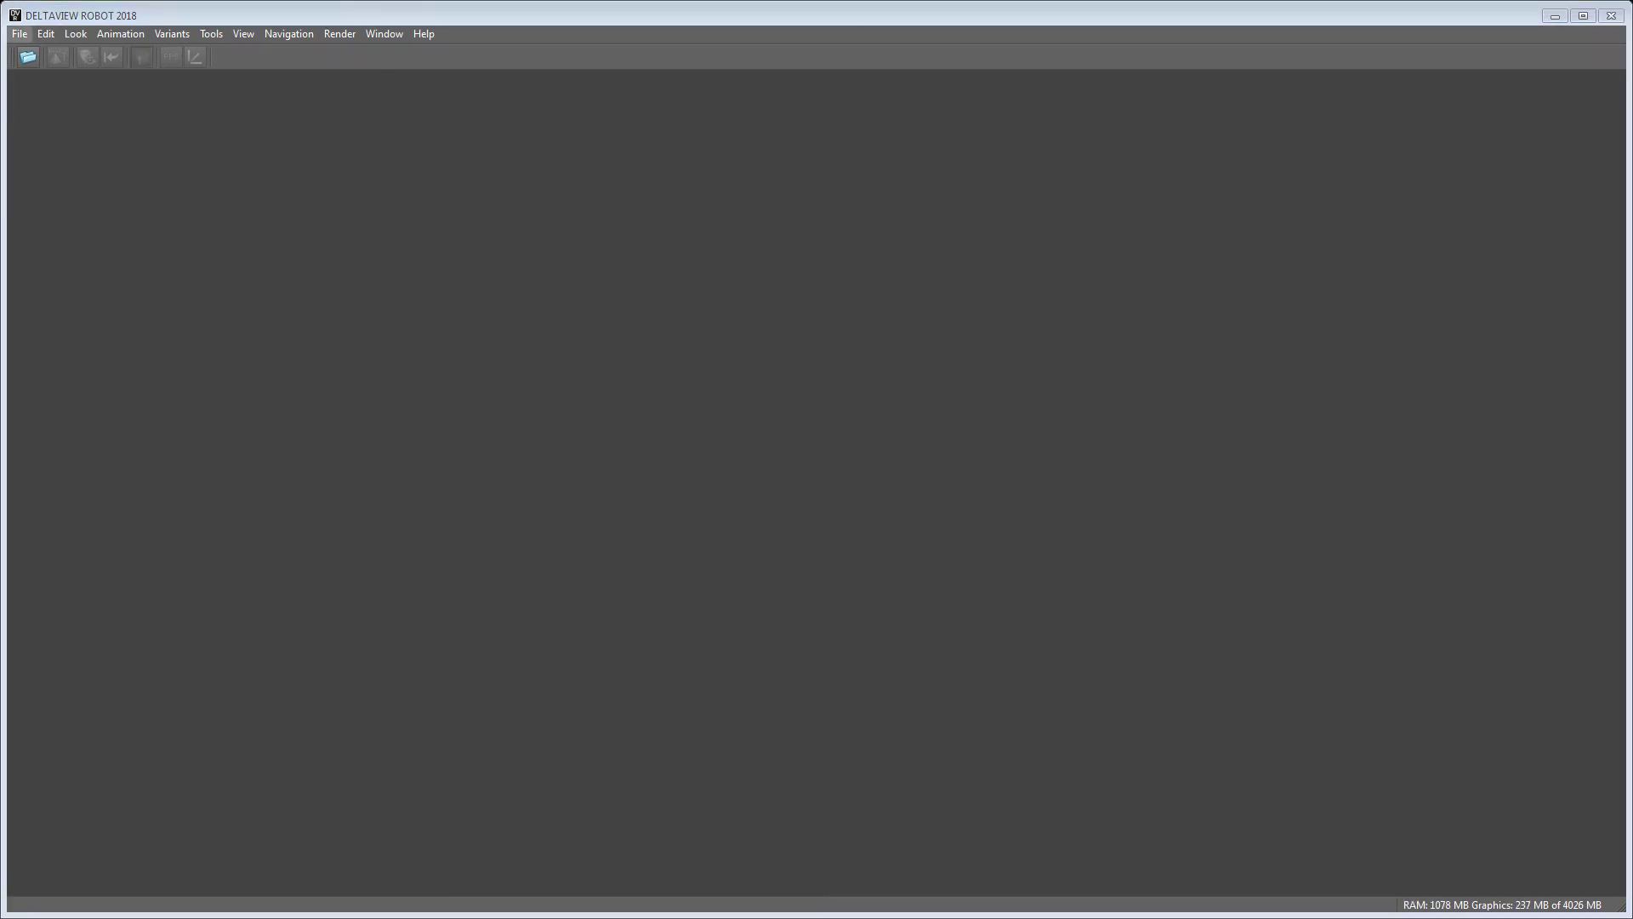
Step: Open the 60-12 TBH ---.000.3xf model and make Z the up vector
{"action": "left_click", "coordinate": [19, 33]}
{"action": "left_click", "coordinate": [38, 62]}
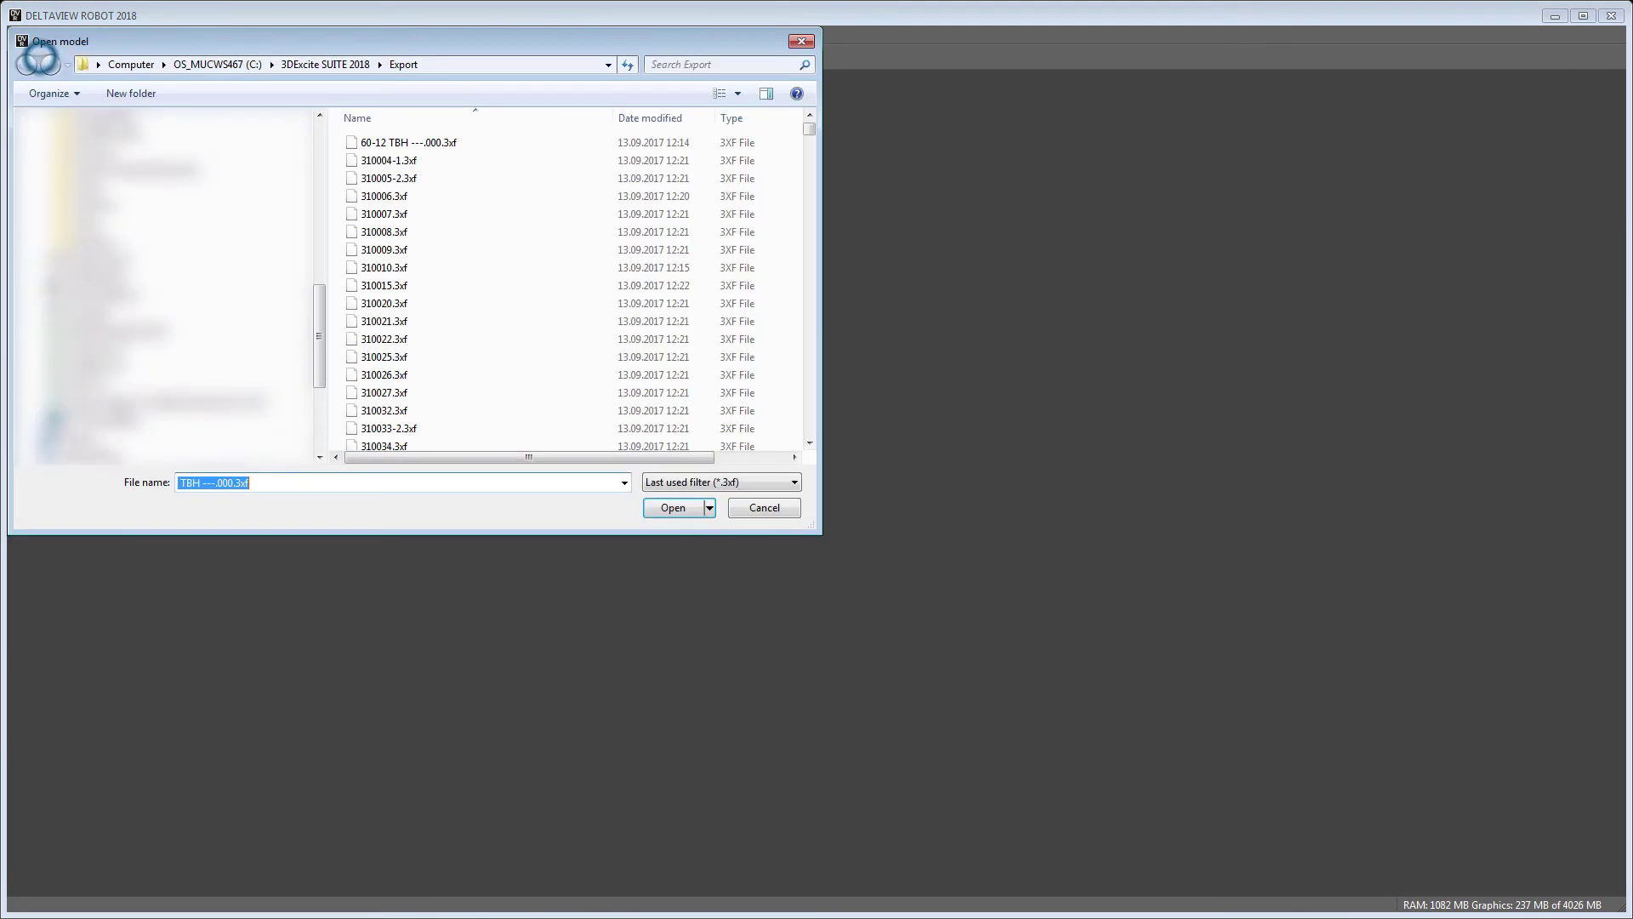
{"action": "left_click", "coordinate": [367, 142]}
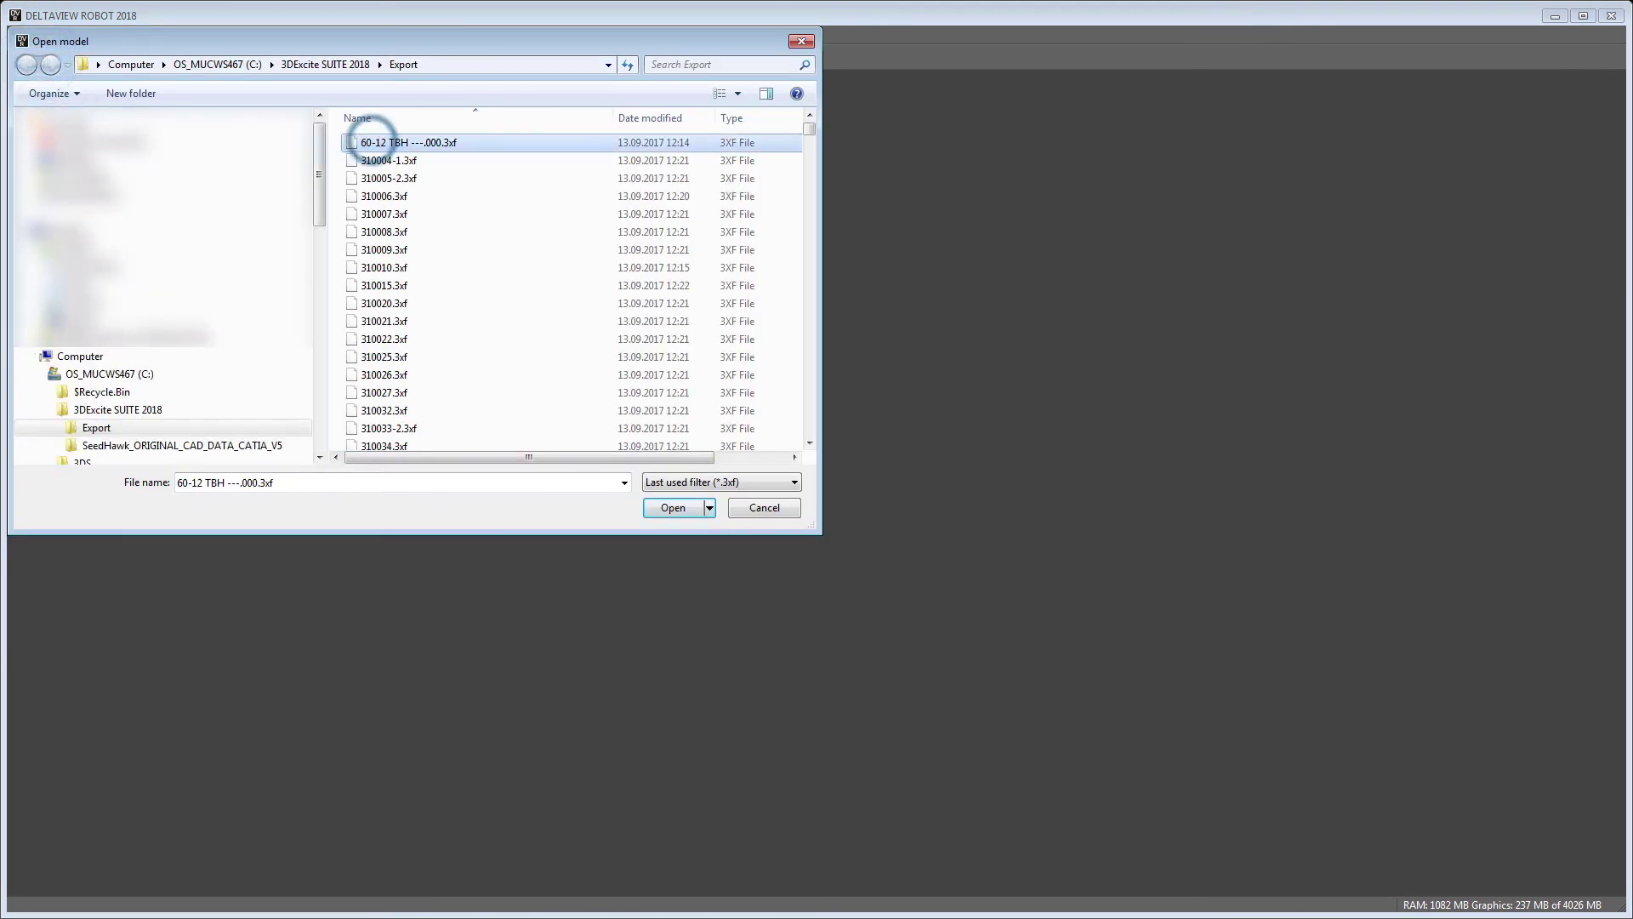
{"action": "left_click", "coordinate": [673, 506]}
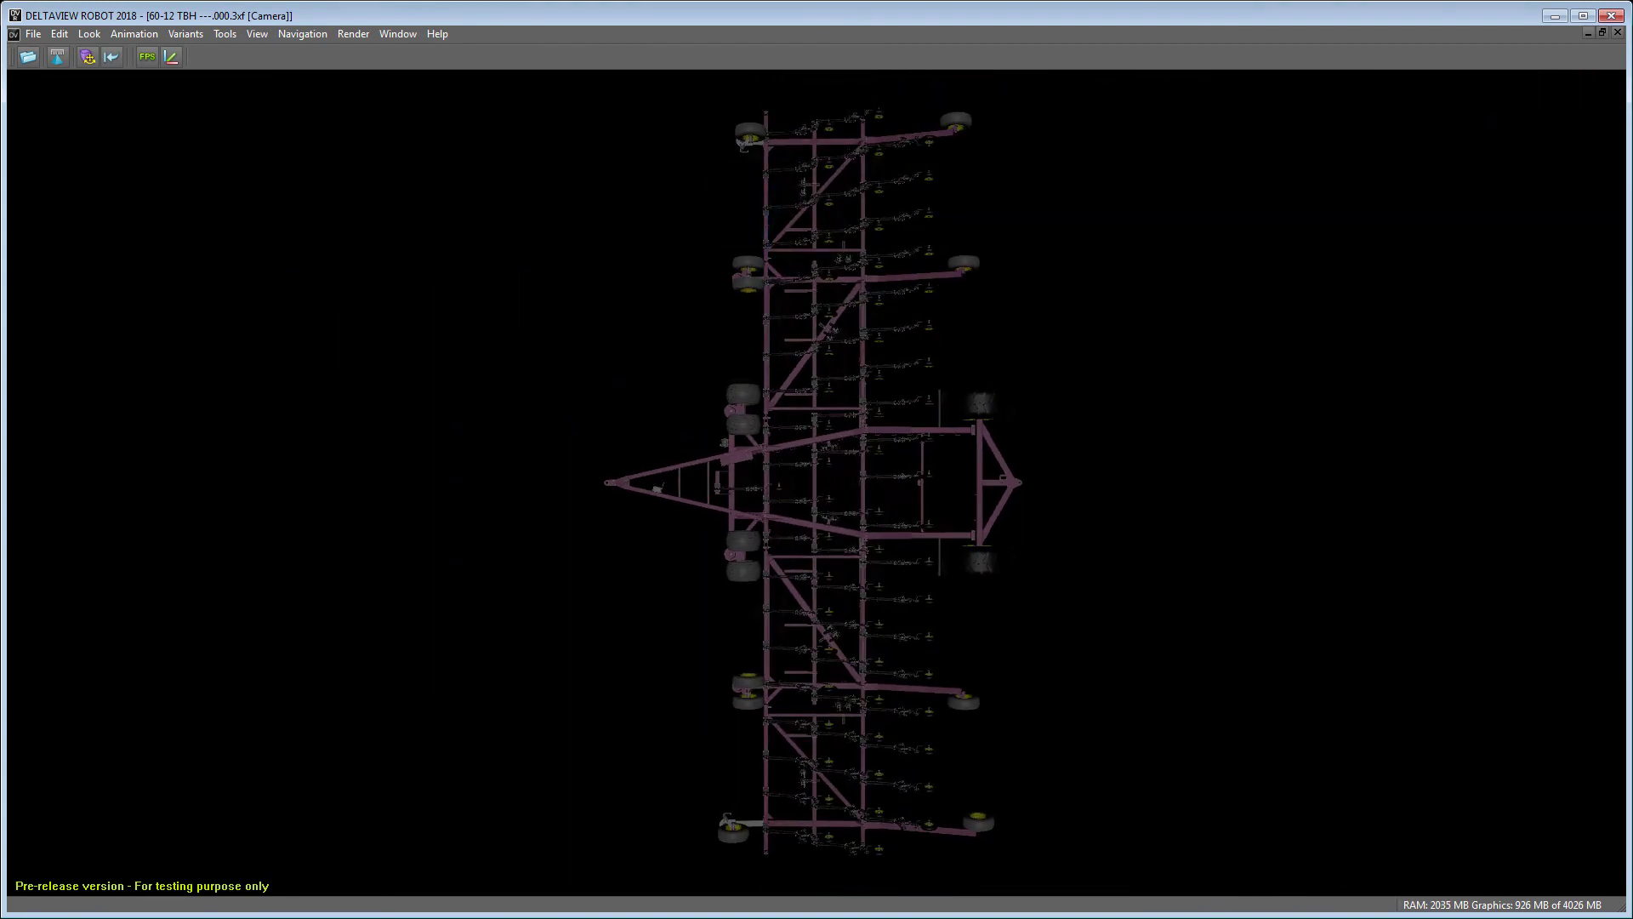
{"action": "left_click", "coordinate": [308, 34]}
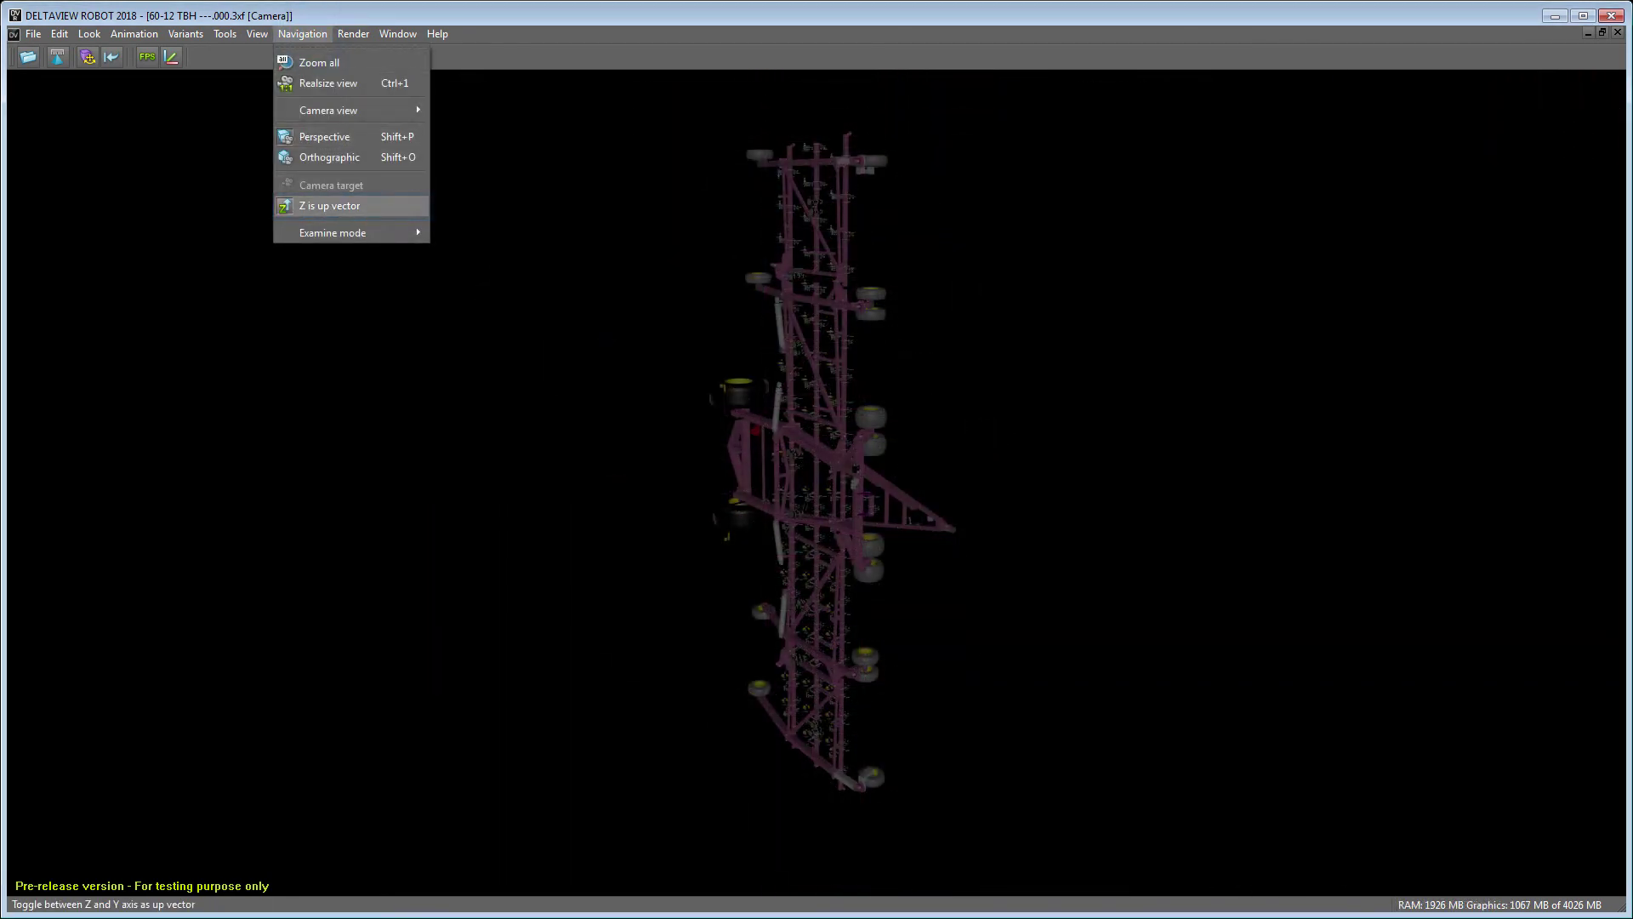
{"action": "left_click", "coordinate": [329, 205]}
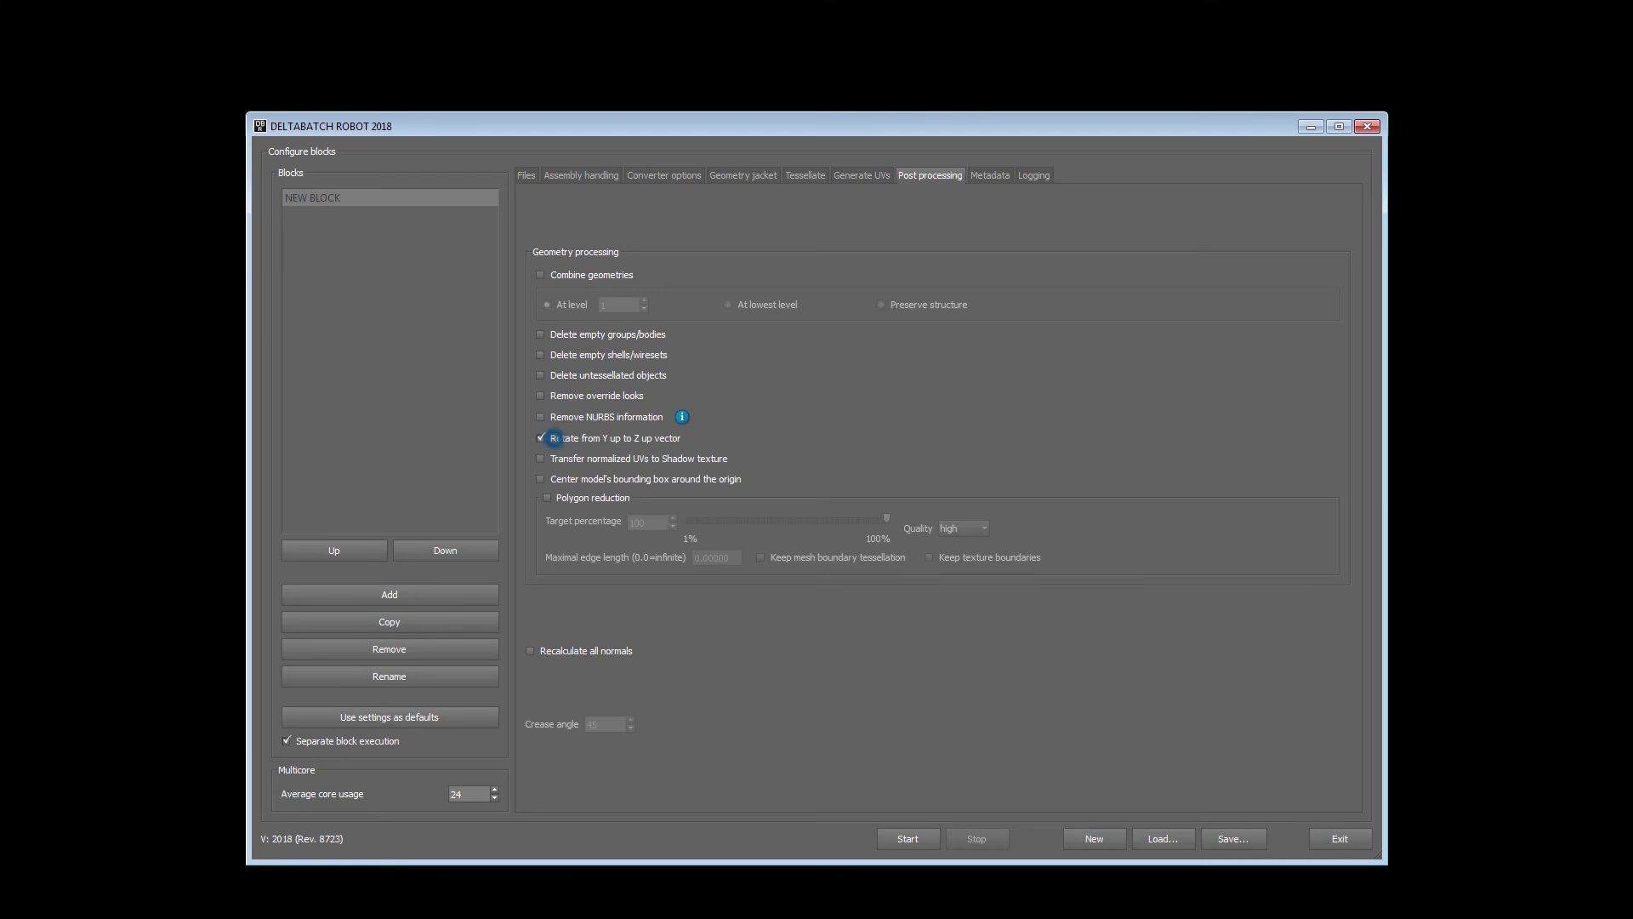
Step: Turn on Recalculate all normals and Flatten transforms
{"action": "left_click", "coordinate": [547, 650]}
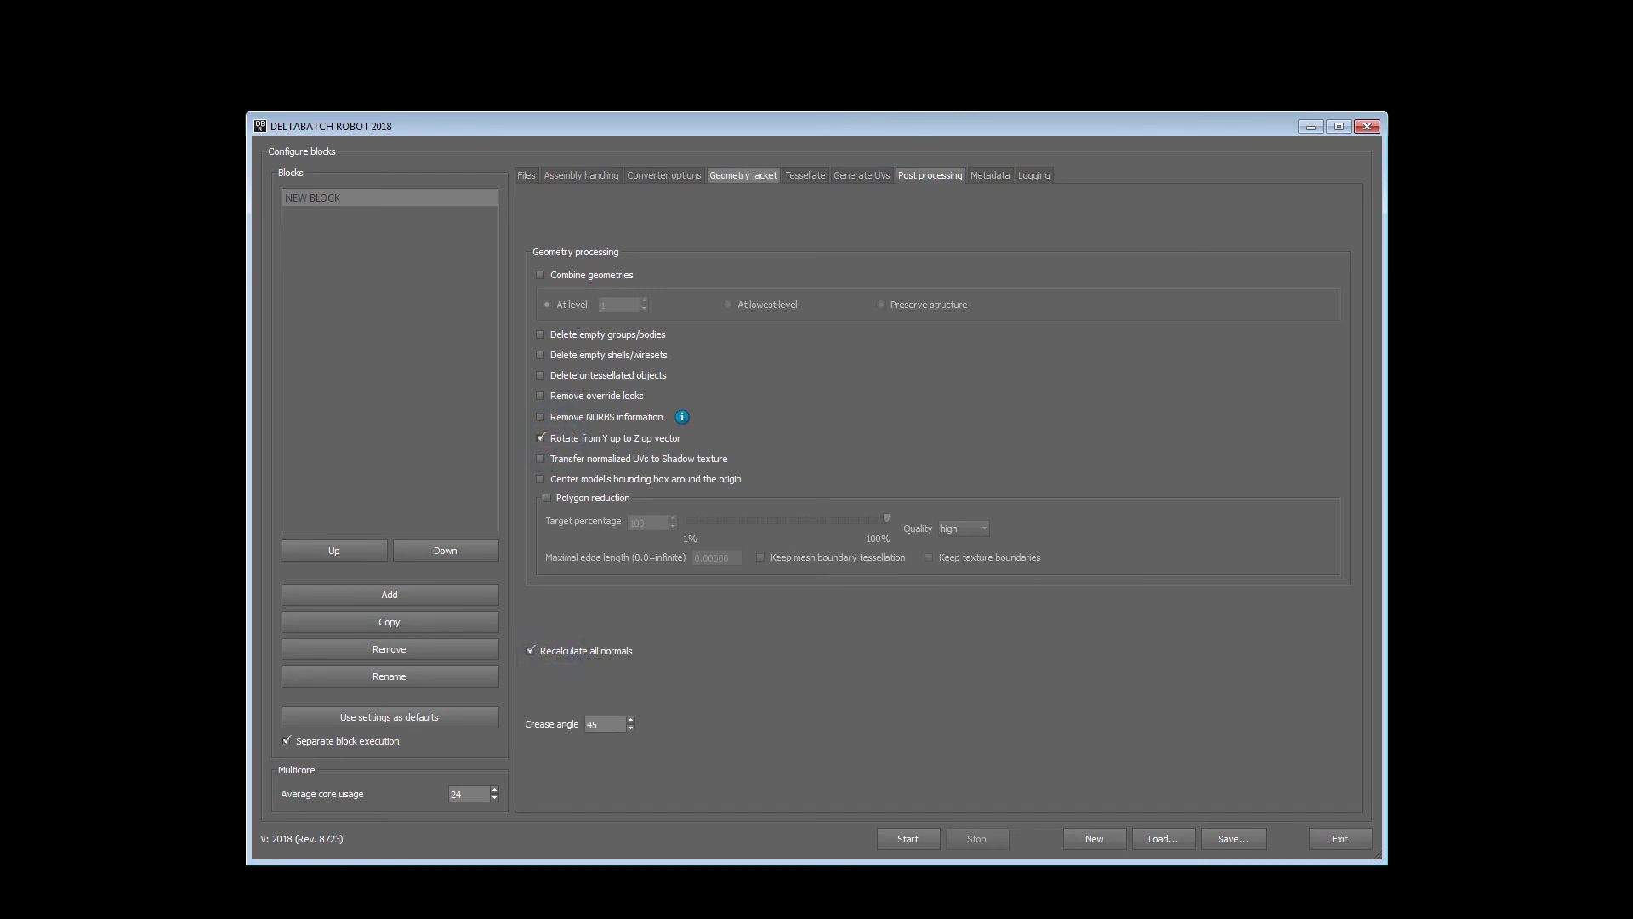
{"action": "left_click", "coordinate": [651, 174]}
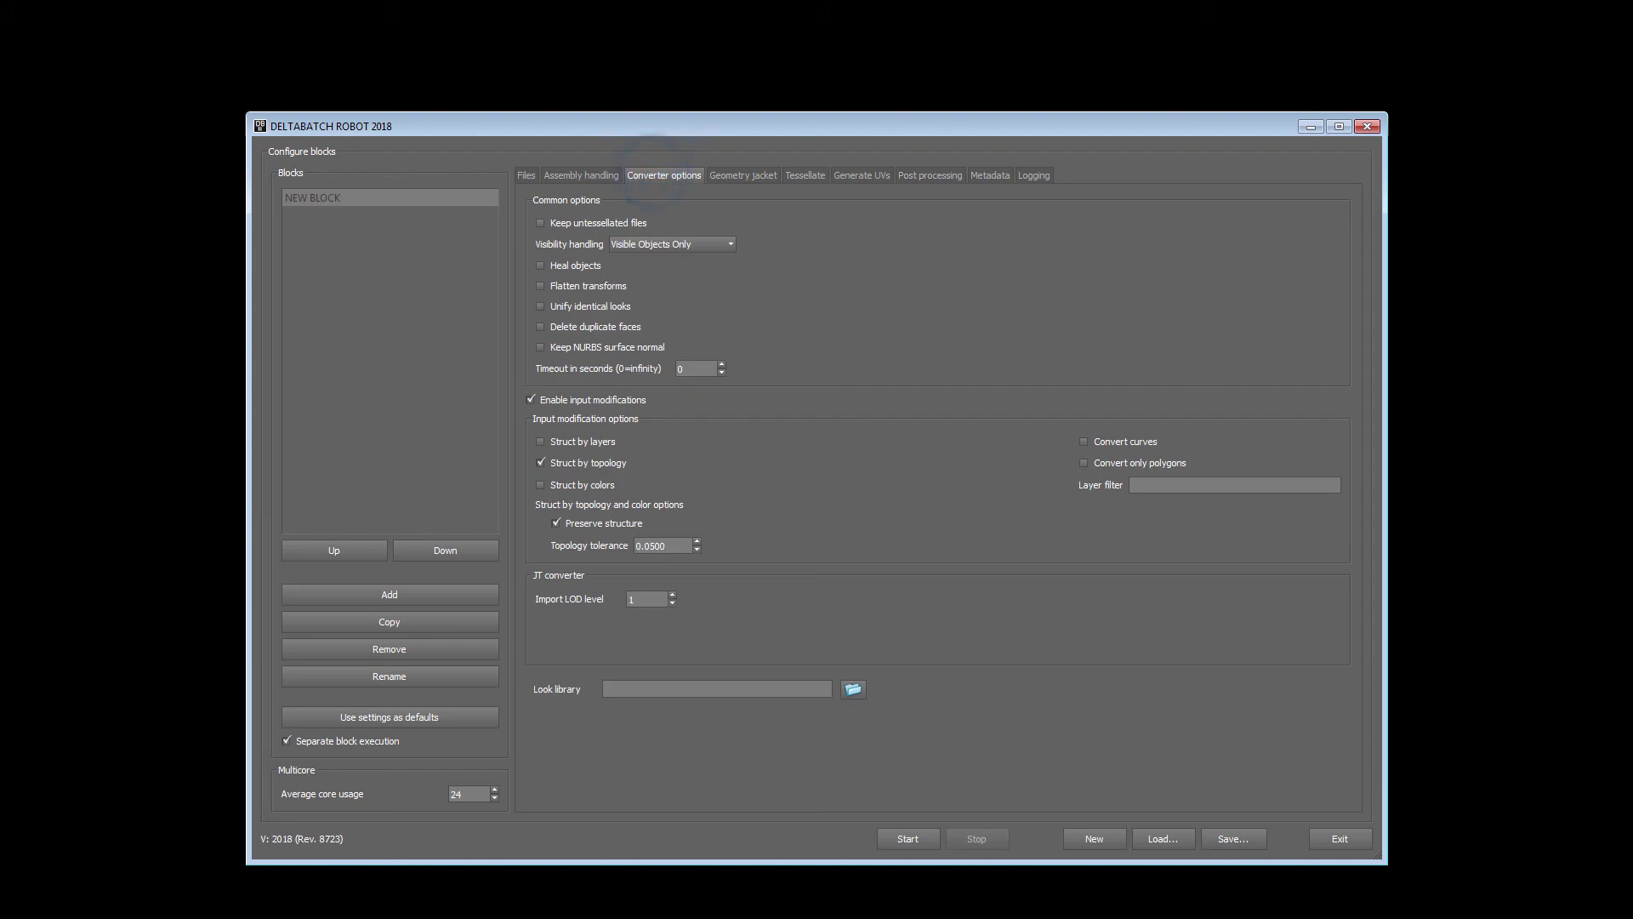
{"action": "left_click", "coordinate": [540, 286]}
Step: Overwrite config.ini with the corrected settings and rerun the batch conversion
{"action": "left_click", "coordinate": [1224, 837]}
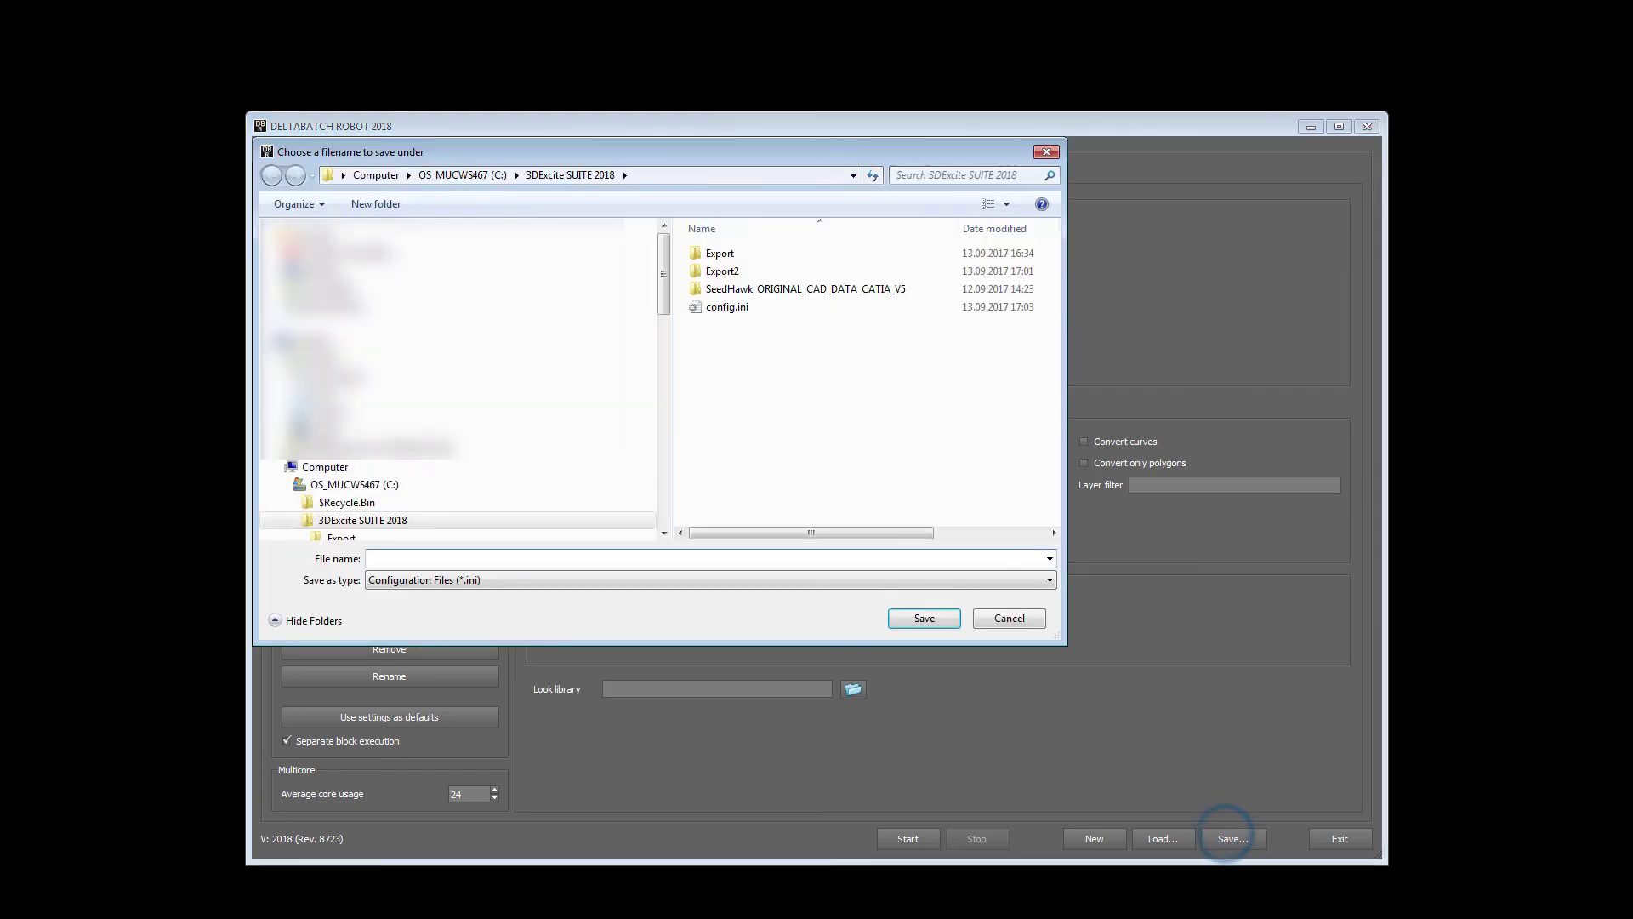
{"action": "double_click", "coordinate": [714, 306]}
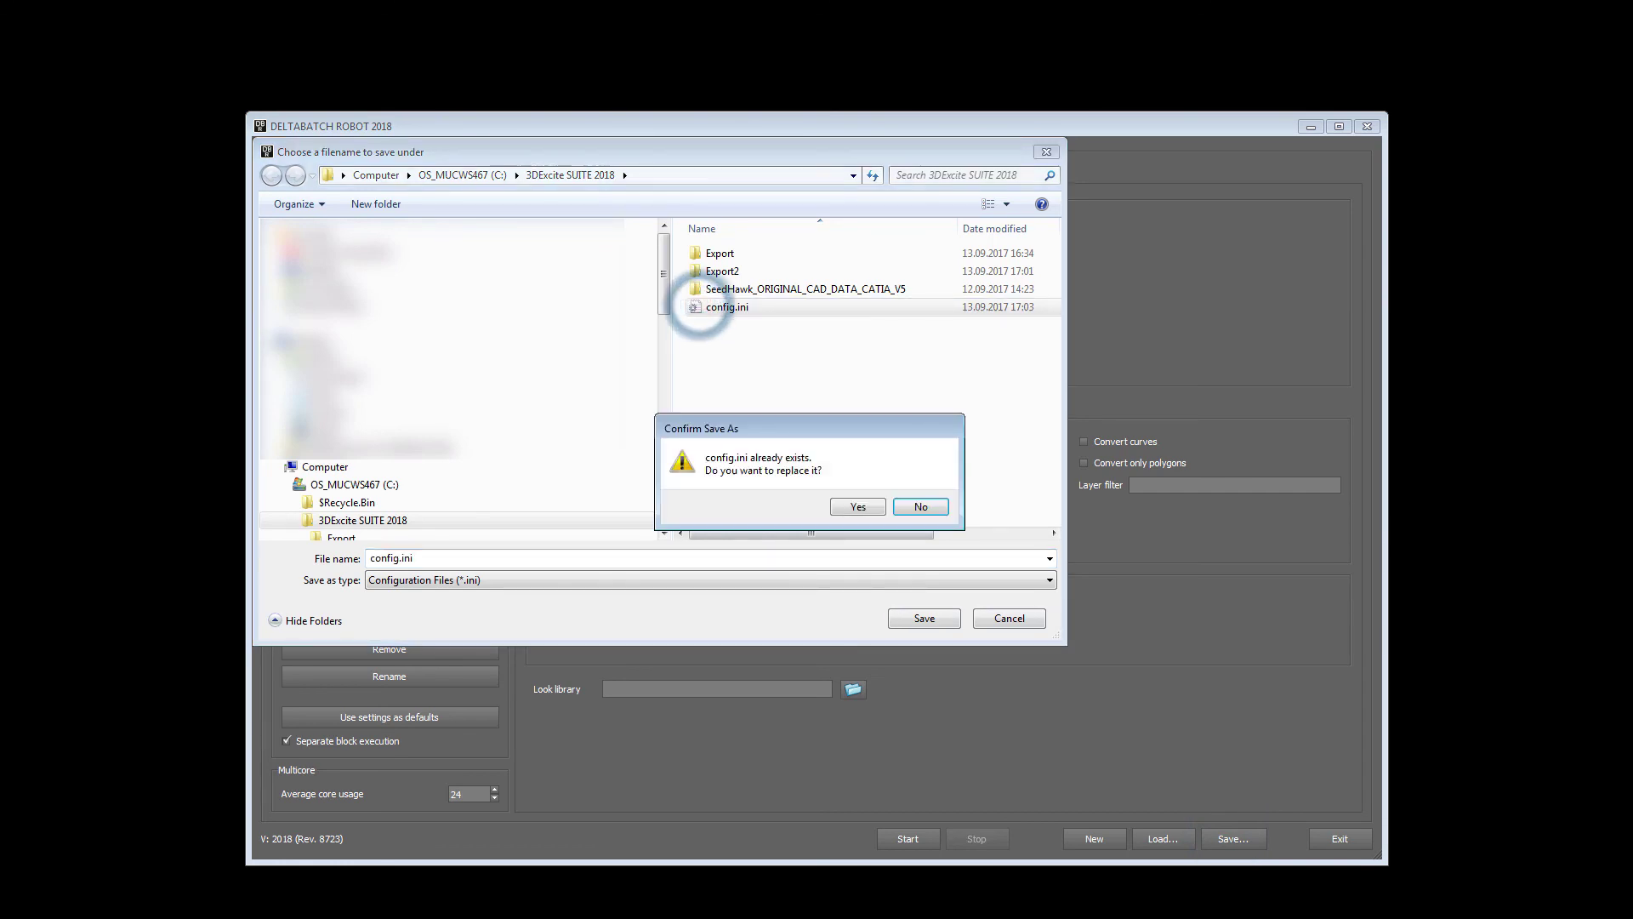
{"action": "left_click", "coordinate": [853, 505]}
{"action": "left_click", "coordinate": [907, 838]}
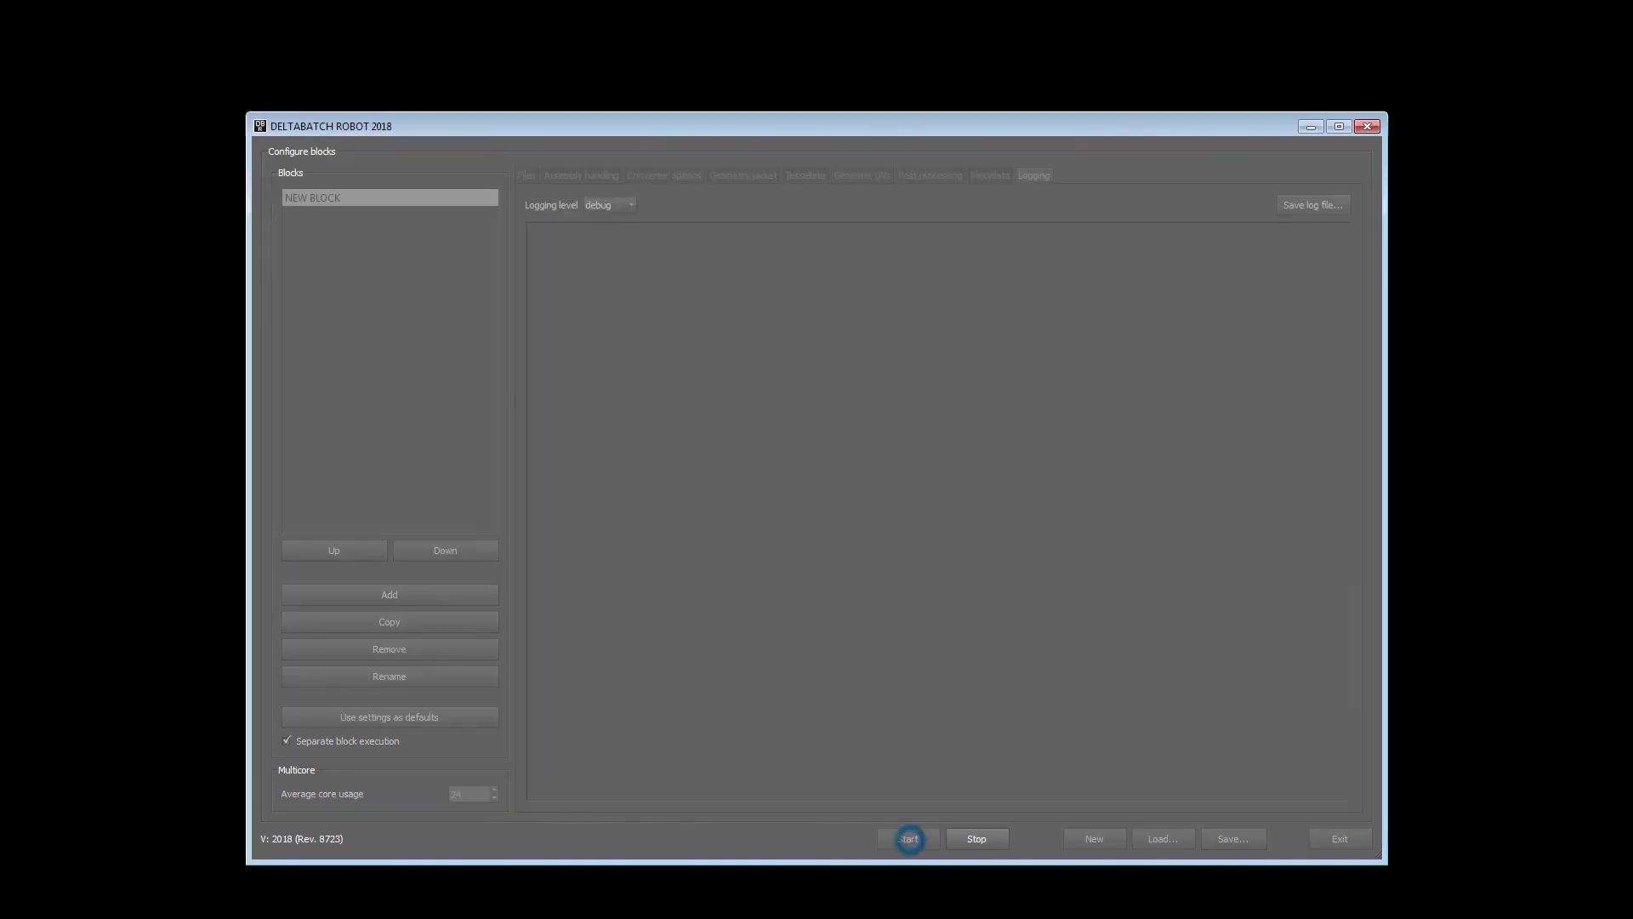